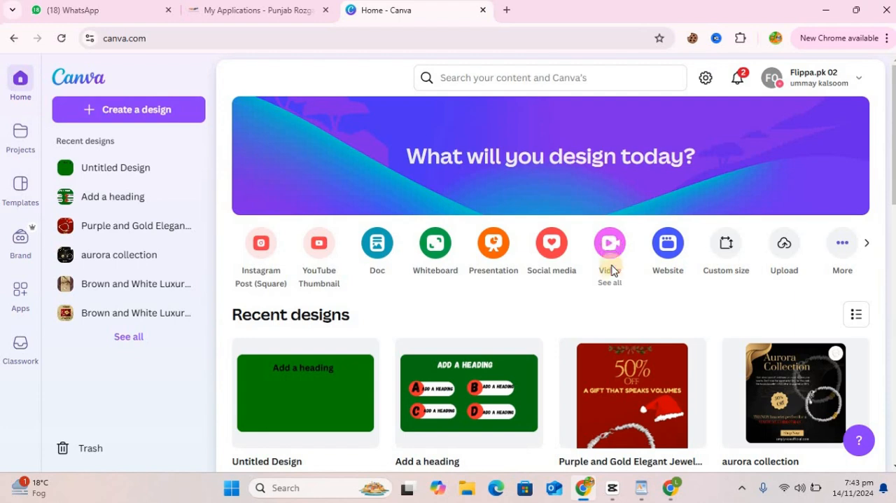
Step: Create a new blank Video (1080p) design
left_click(610, 276)
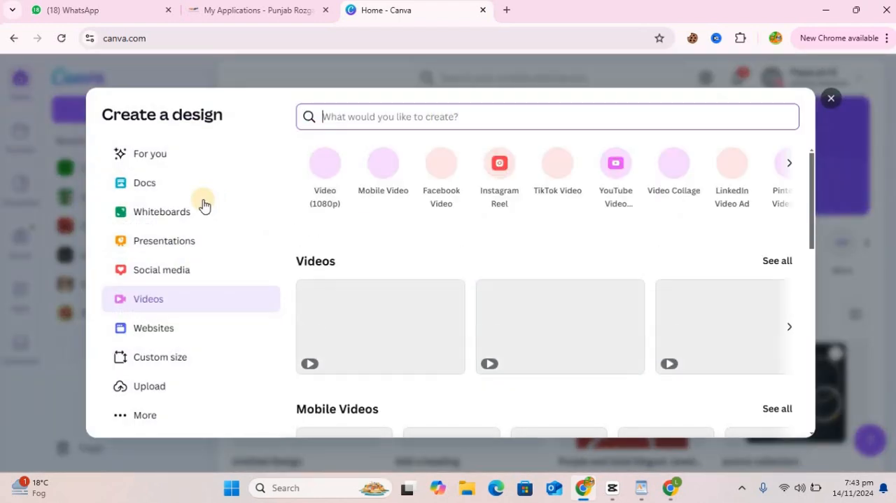
left_click(321, 182)
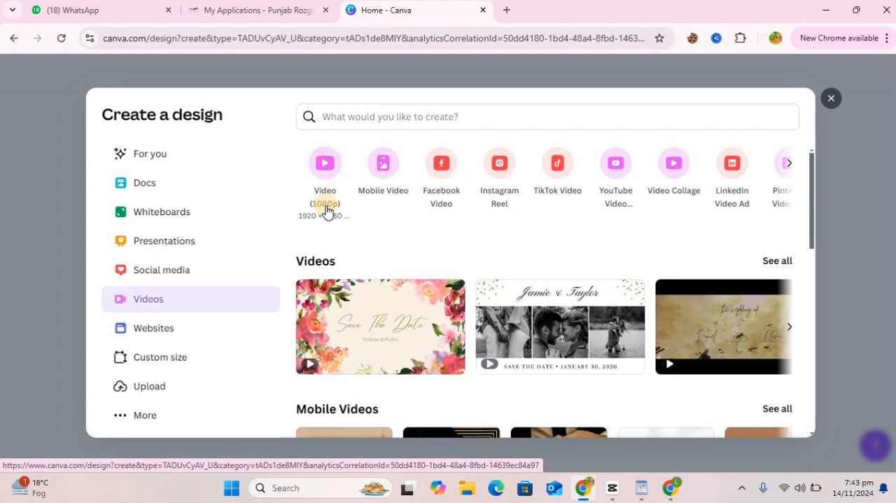
left_click(327, 189)
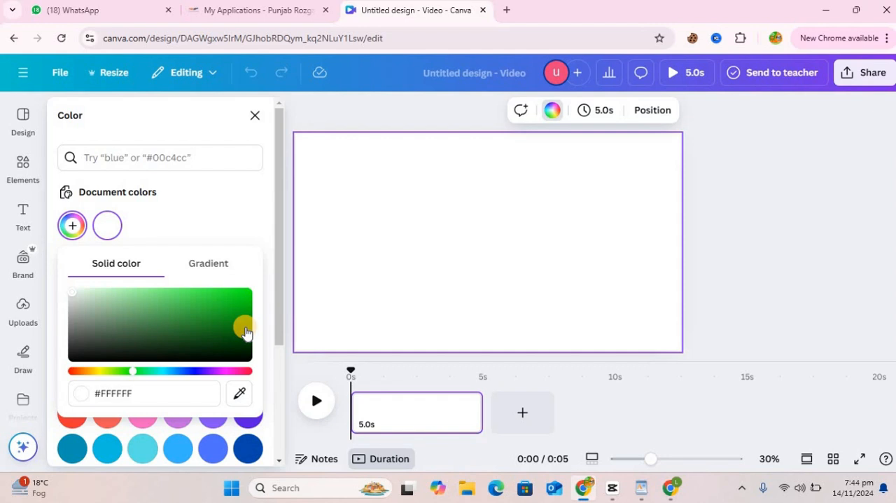
Step: Fill the blank video page's background with dark green #05790D
left_click(244, 327)
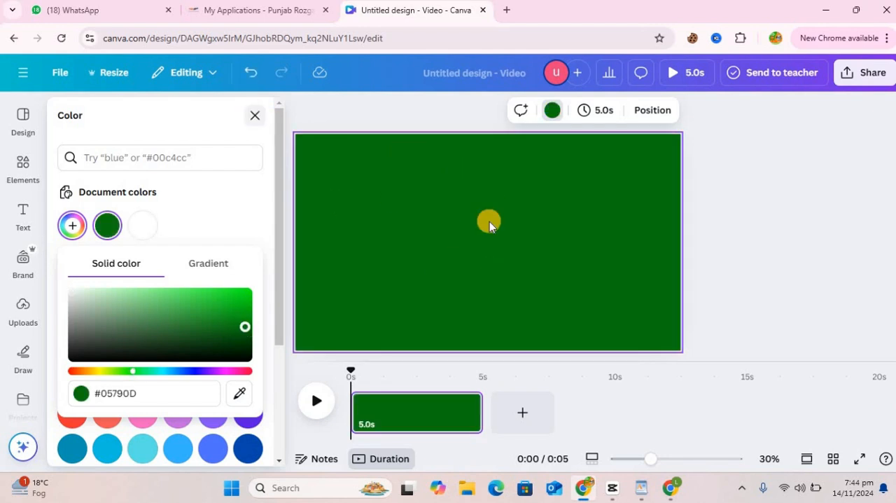
left_click(254, 115)
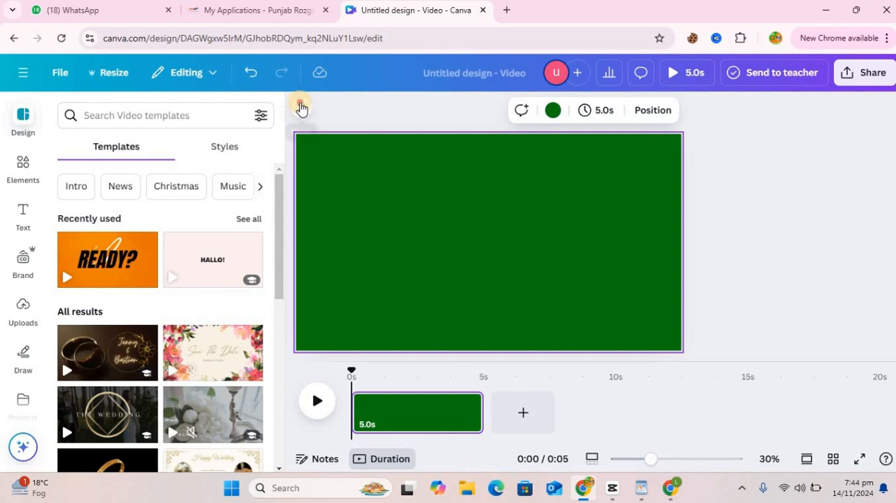
left_click(300, 107)
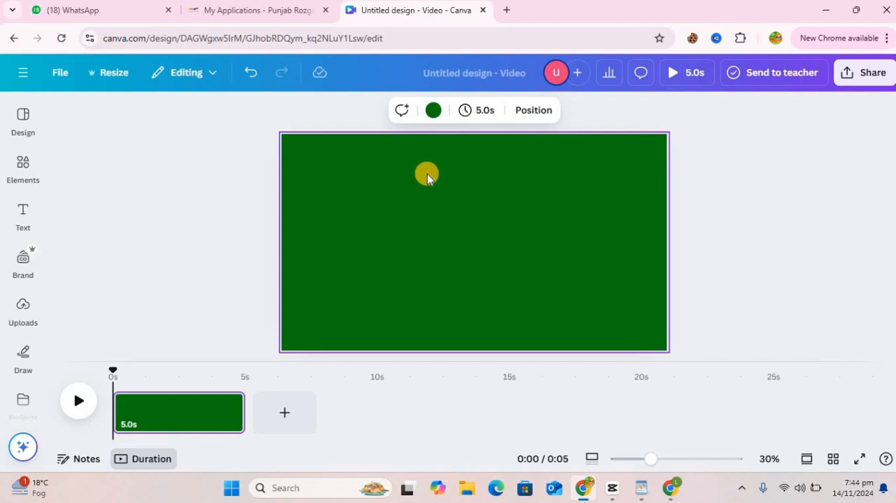
Step: Open Gemini in a new browser tab and bring up the saved "Pakistan City Quiz" conversation
left_click(507, 10)
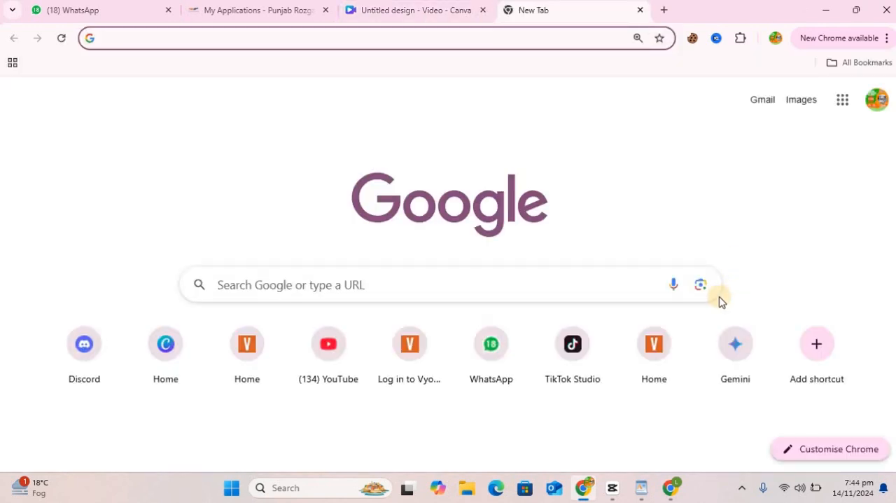
left_click(732, 355)
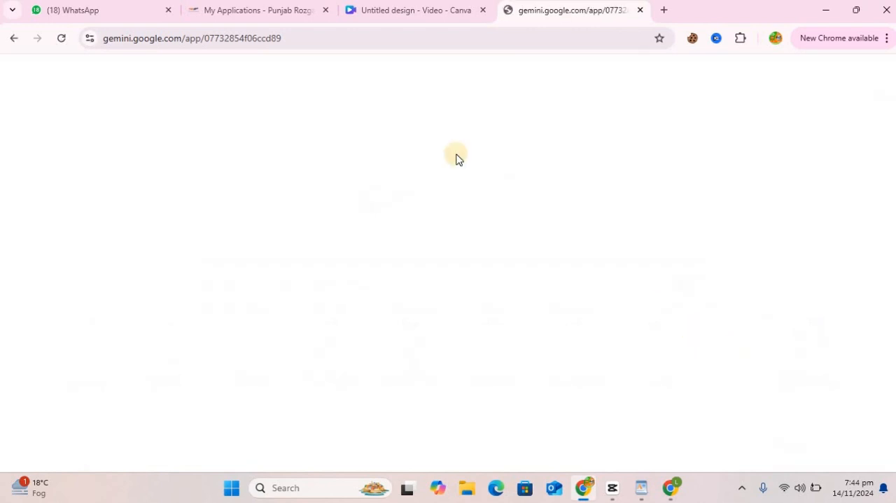
left_click(102, 223)
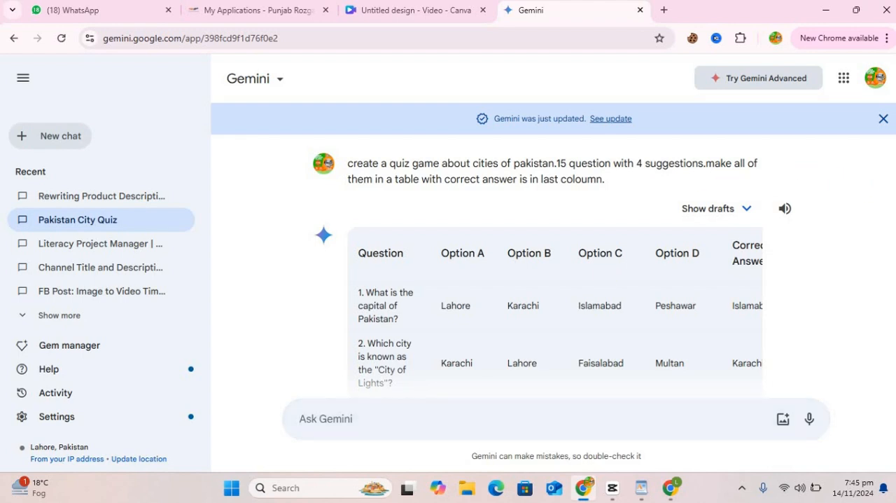
Step: Export the 15-question Pakistan cities quiz table to Google Sheets and open the new spreadsheet
left_click_drag(893, 105, 892, 143)
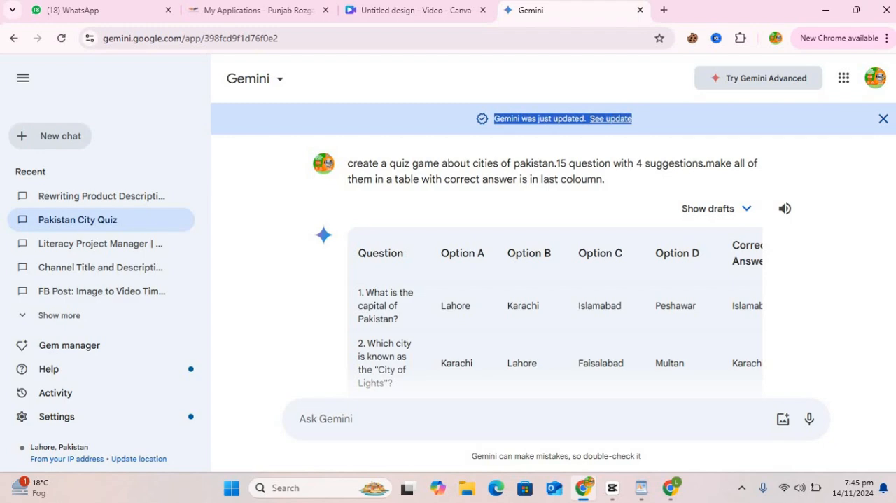
left_click(798, 371)
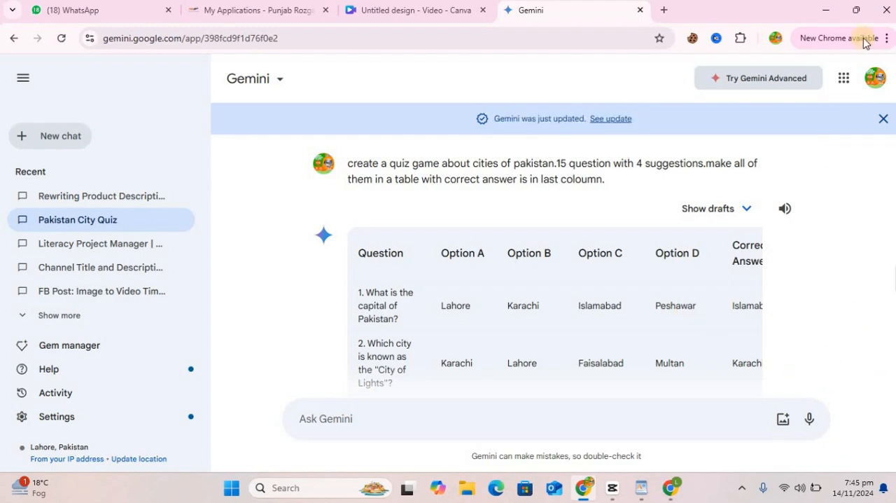
left_click(856, 10)
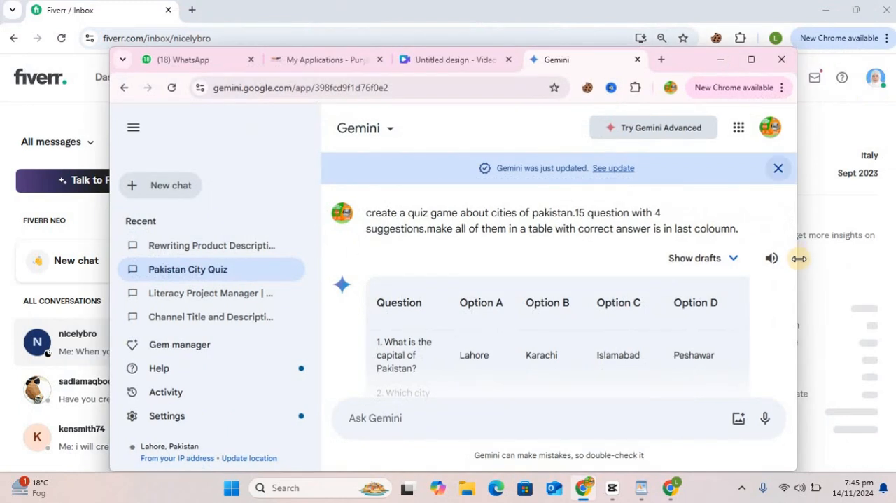
left_click(795, 299)
left_click_drag(794, 313, 795, 381)
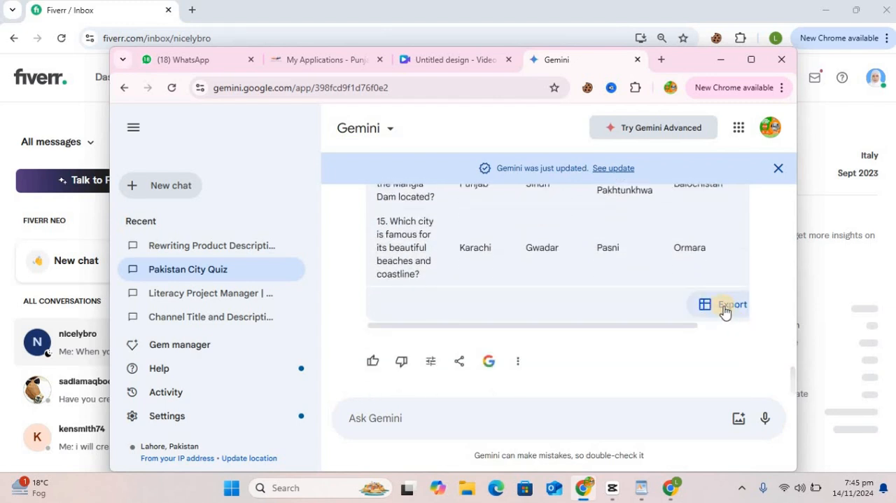
left_click(752, 61)
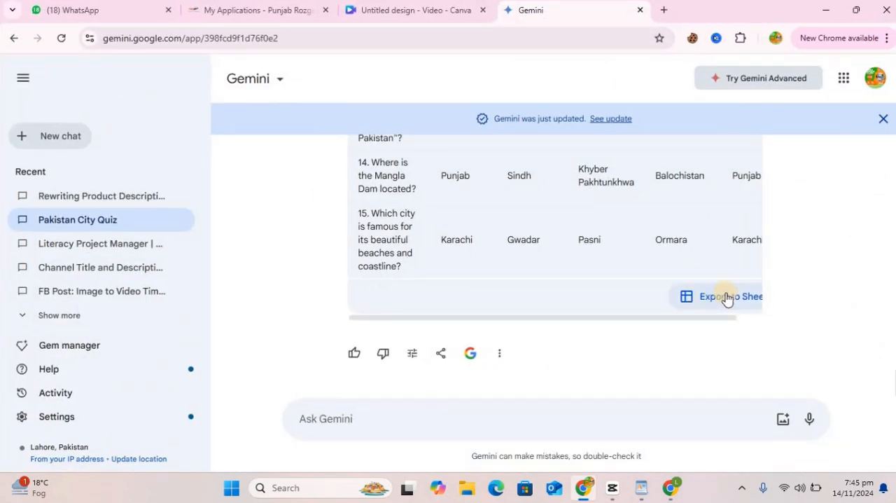
left_click(727, 299)
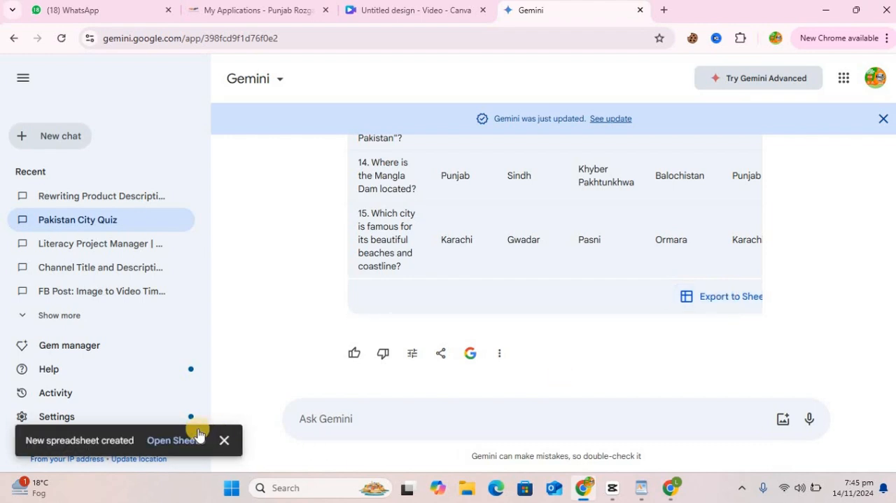
left_click(175, 441)
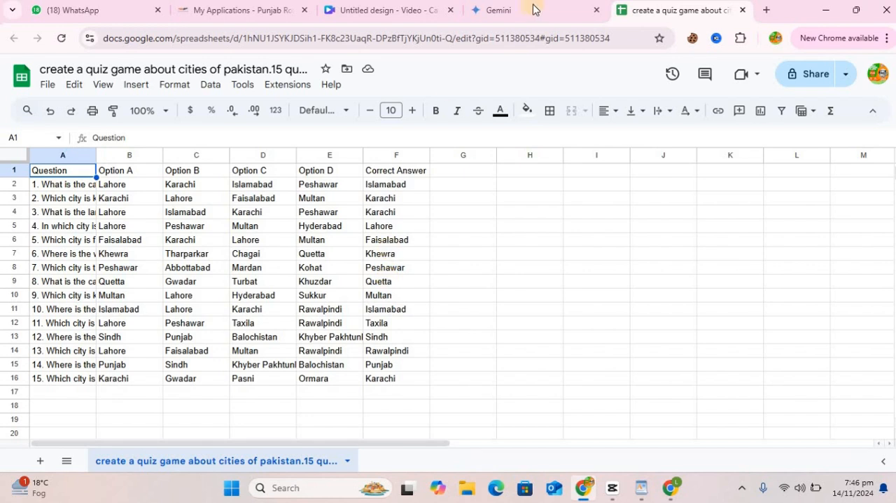
Step: Switch back to the Canva video design, add a heading and place it near the top of the green page
left_click(367, 10)
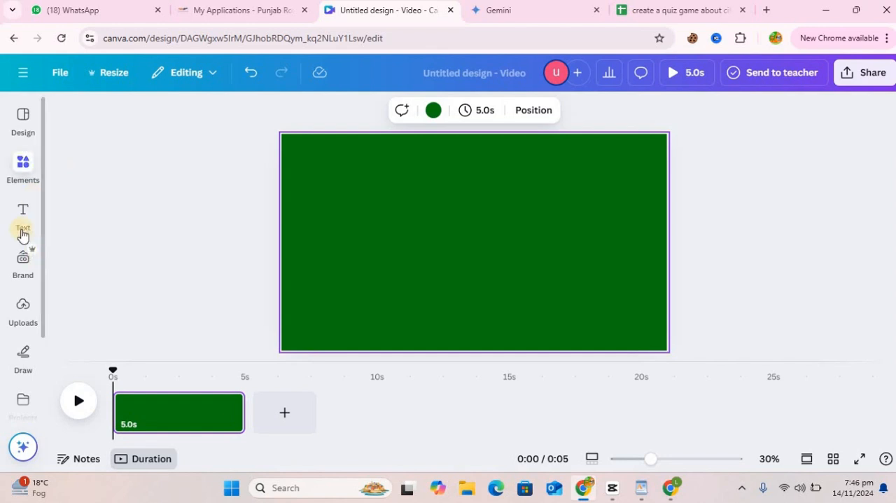
left_click(22, 217)
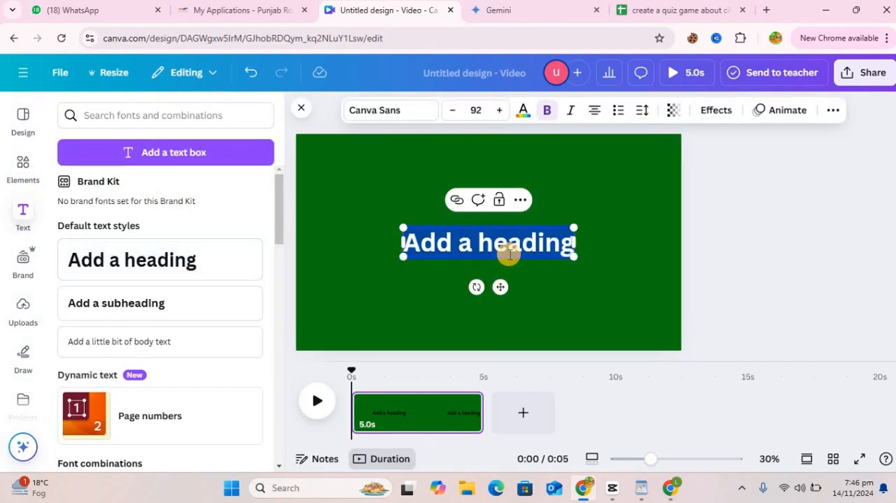
left_click_drag(504, 290, 503, 224)
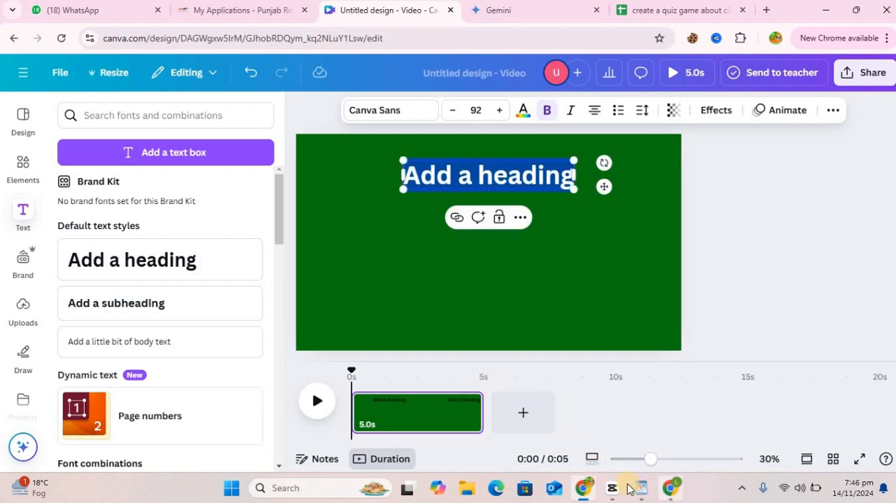
Step: Replace the heading text with the first question from cell A2 of the quiz spreadsheet, "1. What is the capital of Pakistan?"
left_click(640, 13)
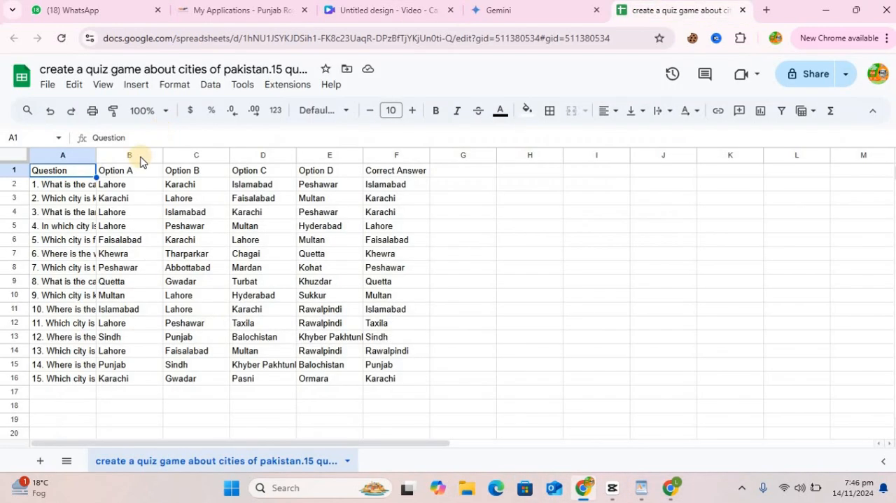
left_click(57, 185)
key("ctrl+c")
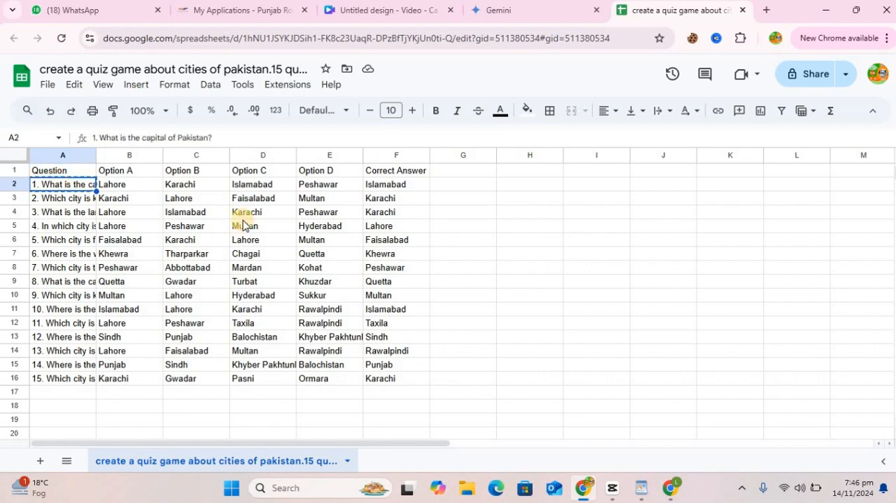
left_click(395, 15)
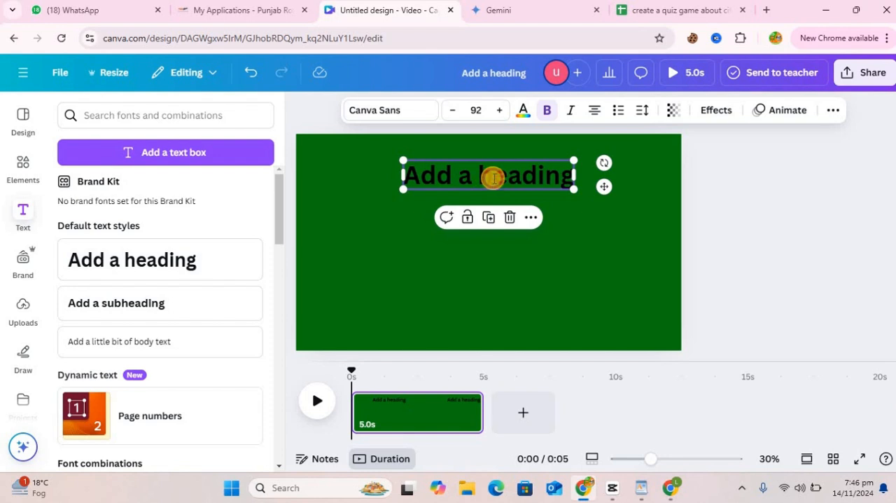
left_click(494, 178)
key("ctrl+v")
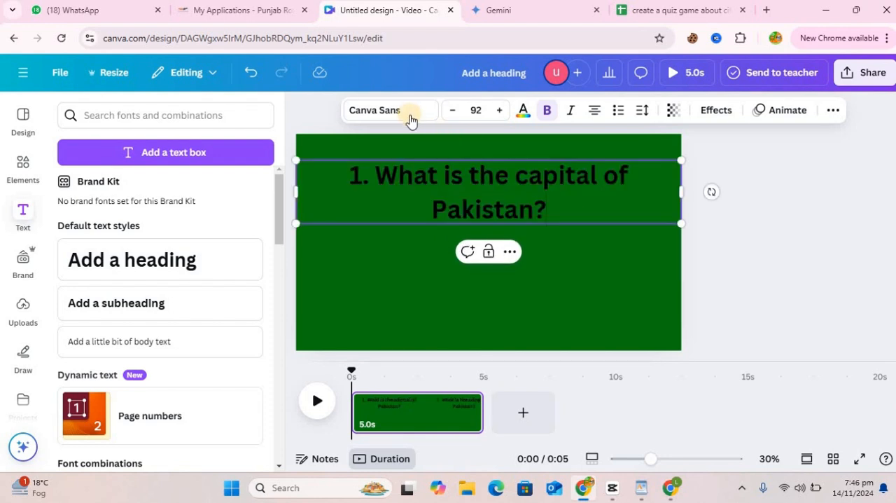
Step: Set the question text's font to Gagalin
left_click(410, 117)
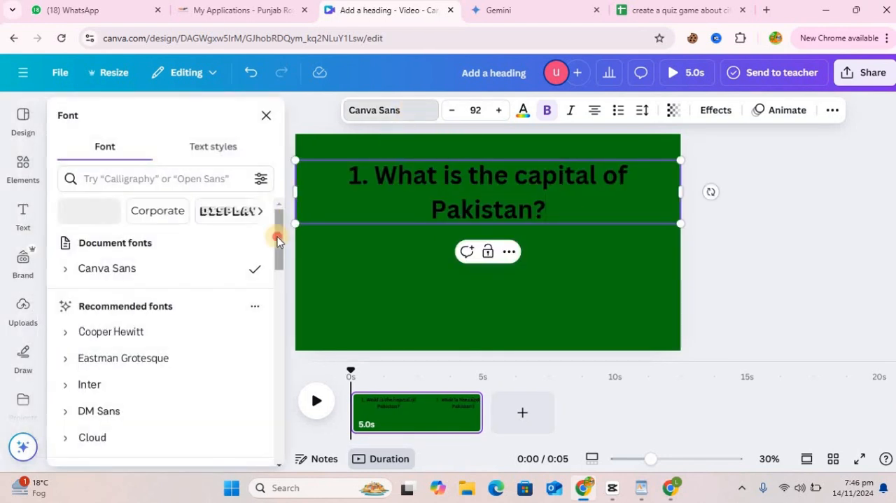
scroll(161, 291, "down", 3)
left_click(136, 314)
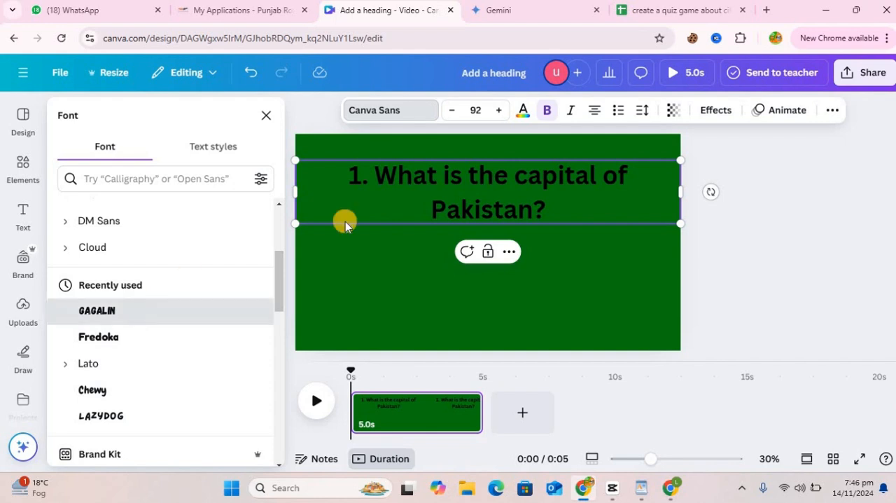
Step: Color the question text white
left_click(522, 119)
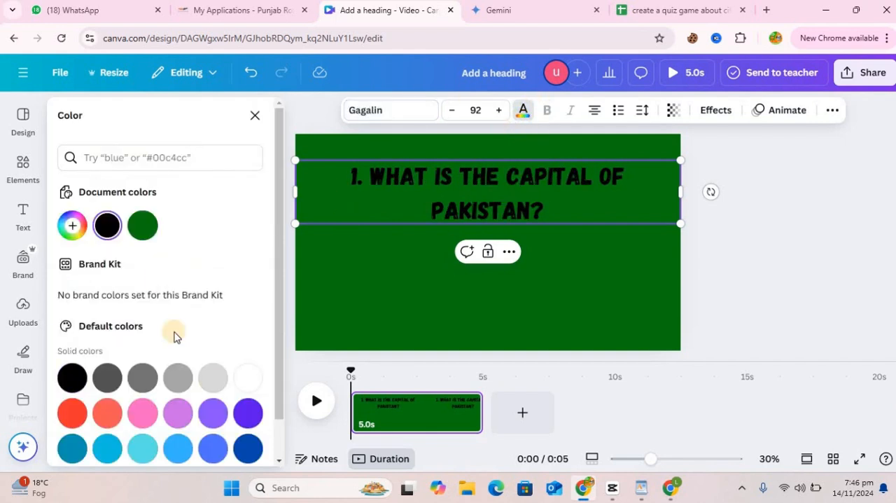
left_click(250, 378)
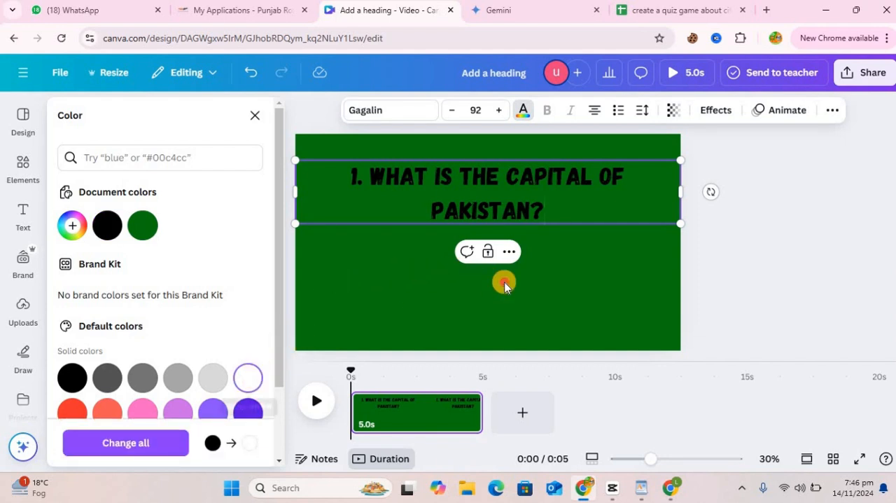
left_click(507, 186)
left_click(508, 180)
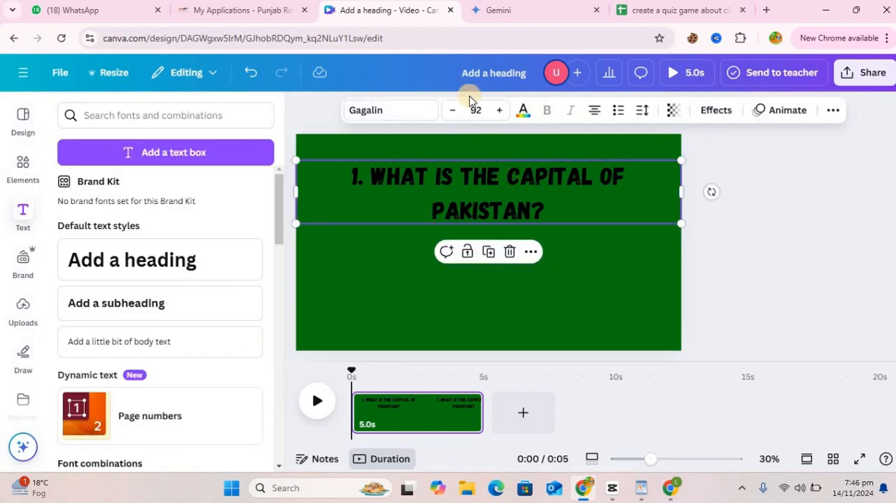
left_click(524, 116)
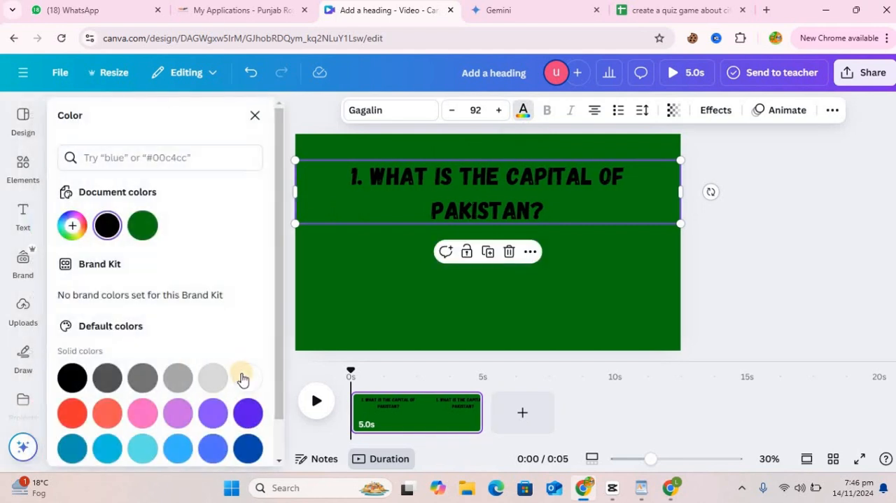
left_click(245, 378)
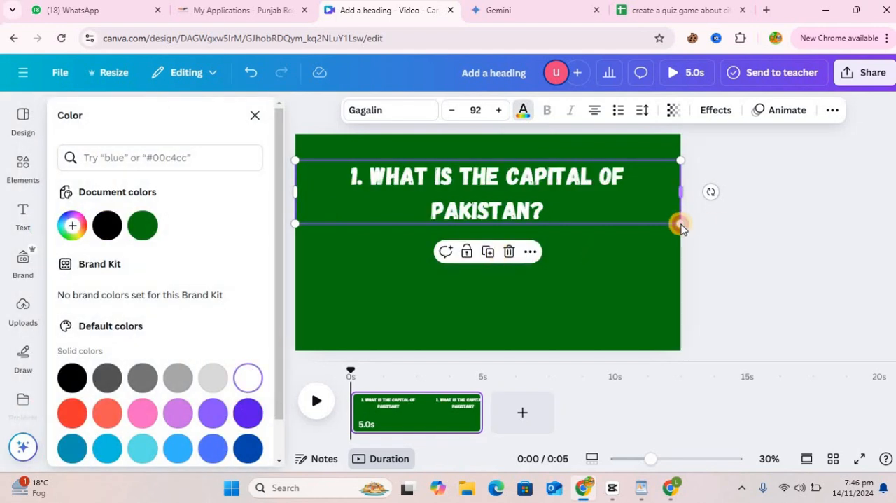
Step: Shrink the question text to a font size of about 78.3 so it fits on one line, and nudge it slightly upward
left_click_drag(680, 224, 675, 173)
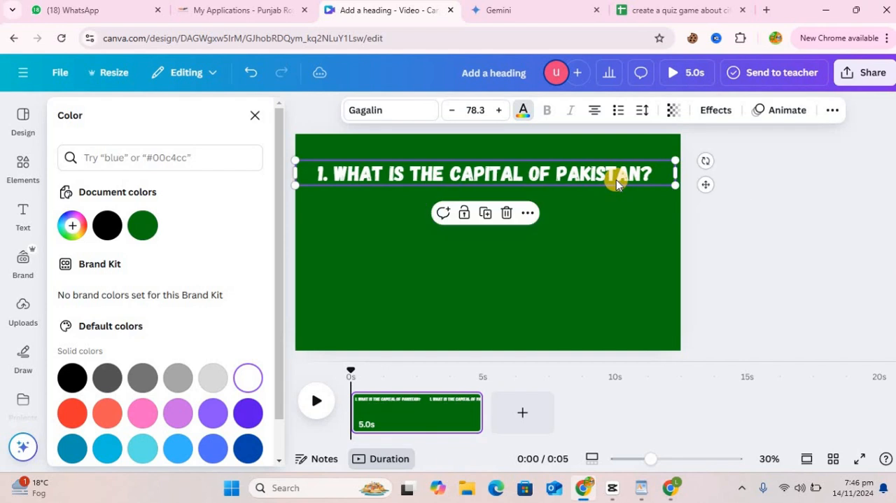
mouse_move(616, 179)
left_mouse_down()
mouse_move(621, 173)
mouse_move(610, 176)
left_mouse_up()
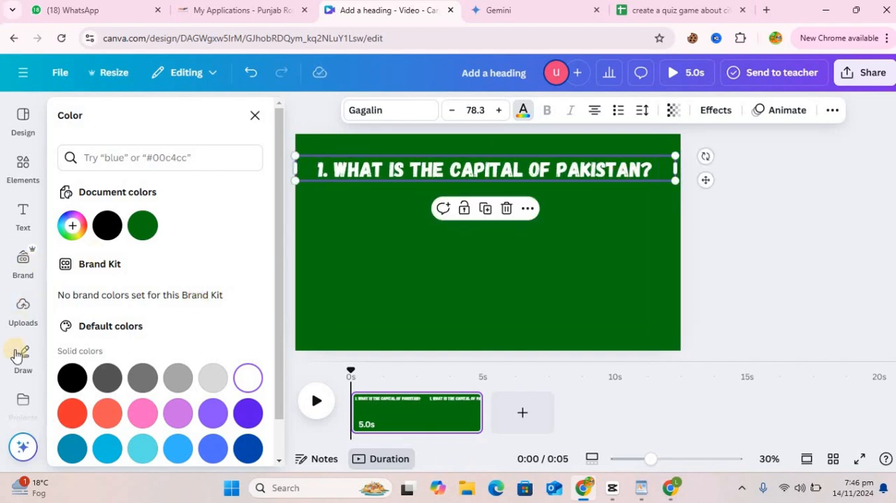
Step: Add two circle shapes below the question and move the grey one toward the left side of the page
left_click(23, 164)
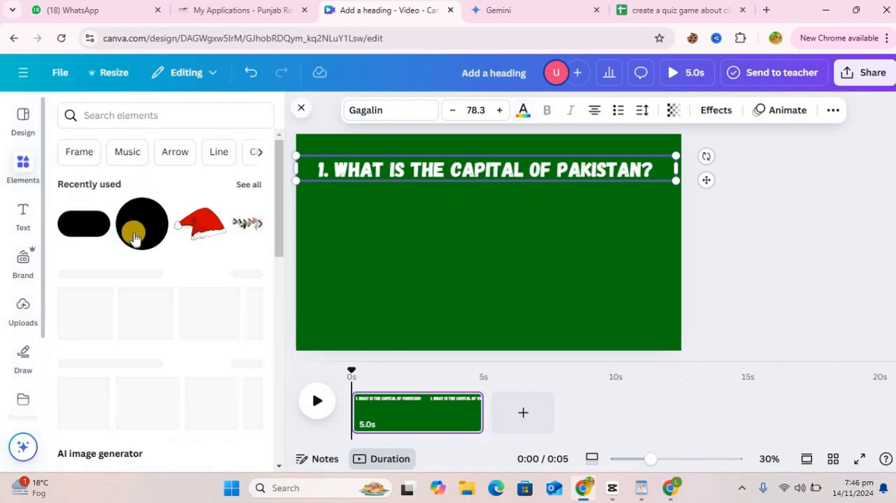
left_click(136, 239)
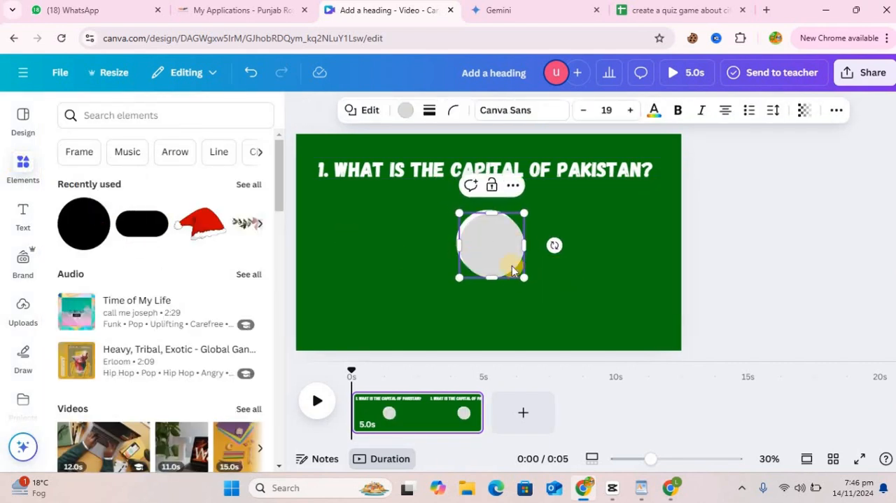
left_click_drag(512, 271, 393, 260)
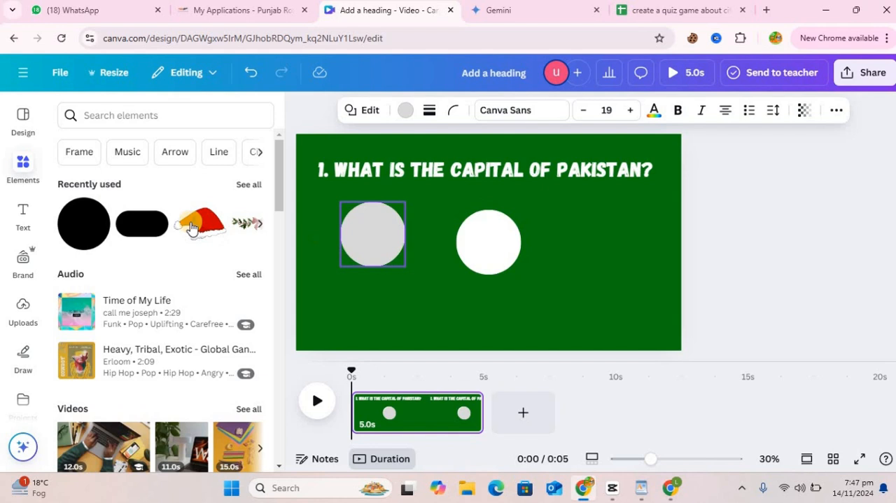
Step: Replace the white circle with a pill shape and place it against the right side of the grey circle
left_click(142, 225)
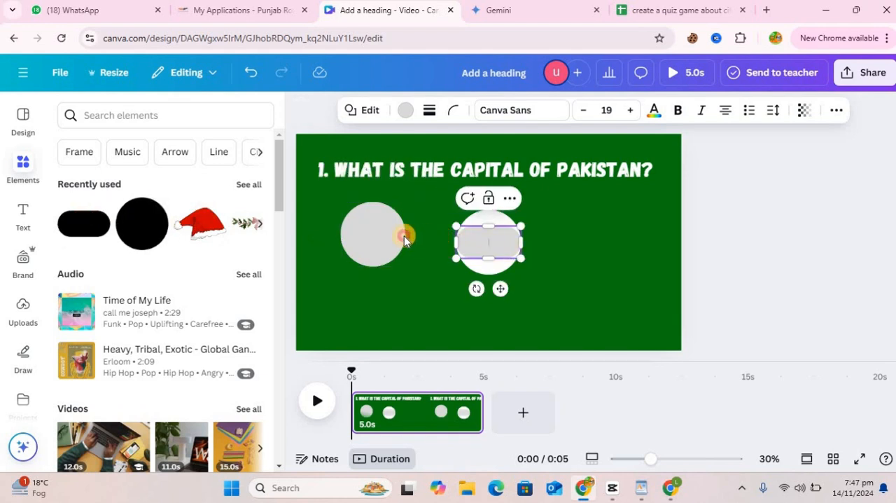
left_click(503, 270)
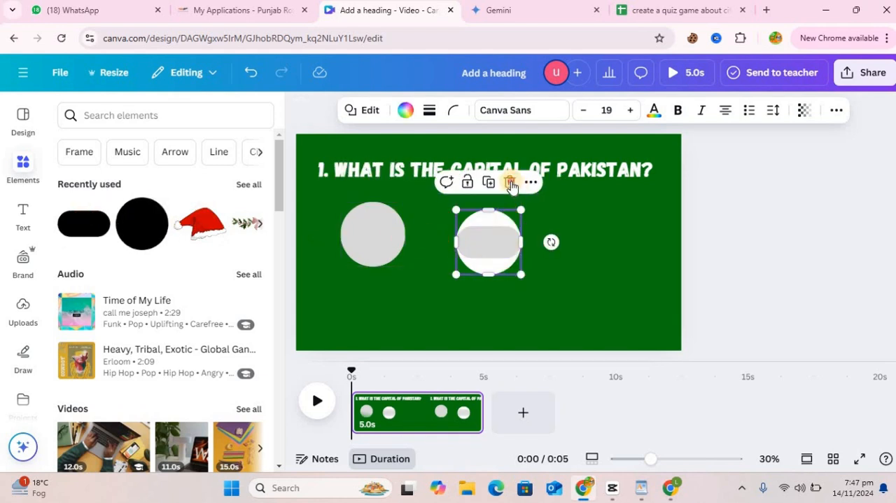
left_click(511, 183)
left_click_drag(453, 240, 369, 243)
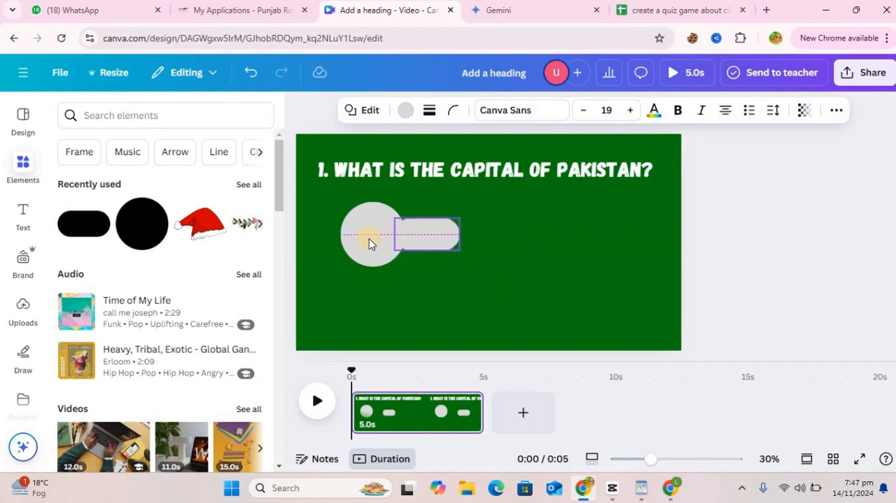
Step: Shrink the grey circle and move it slightly left of the pill, below the start of the question
left_click(369, 242)
left_click_drag(341, 203, 374, 230)
left_click_drag(395, 299, 360, 281)
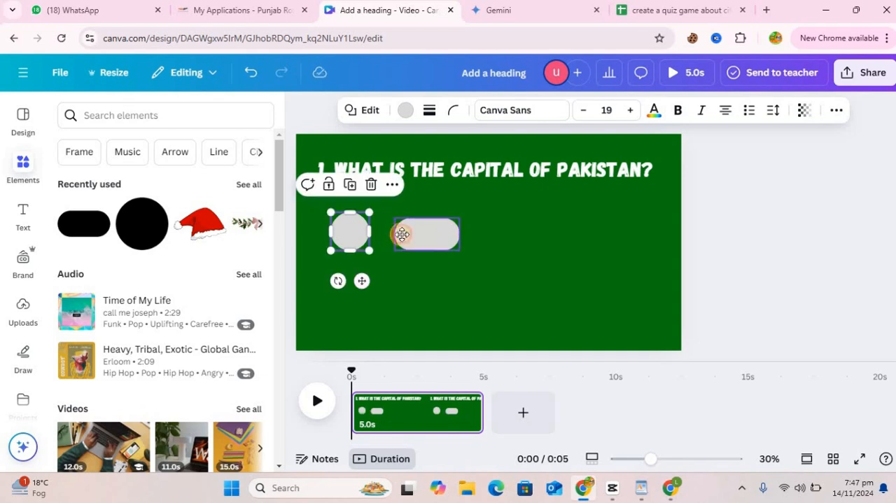
Step: Overlap the pill with the circle and stretch it to the right, then resize the circle to about 196 by 196
left_click_drag(402, 234, 388, 239)
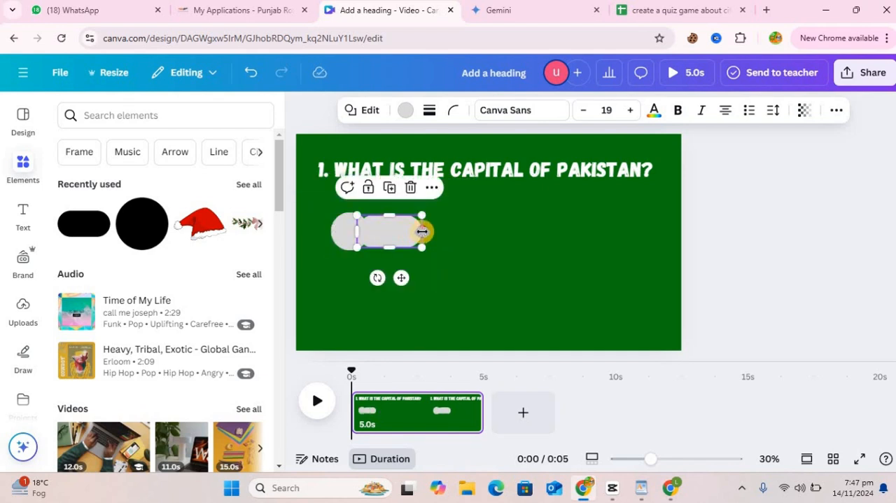
left_click_drag(468, 229, 475, 229)
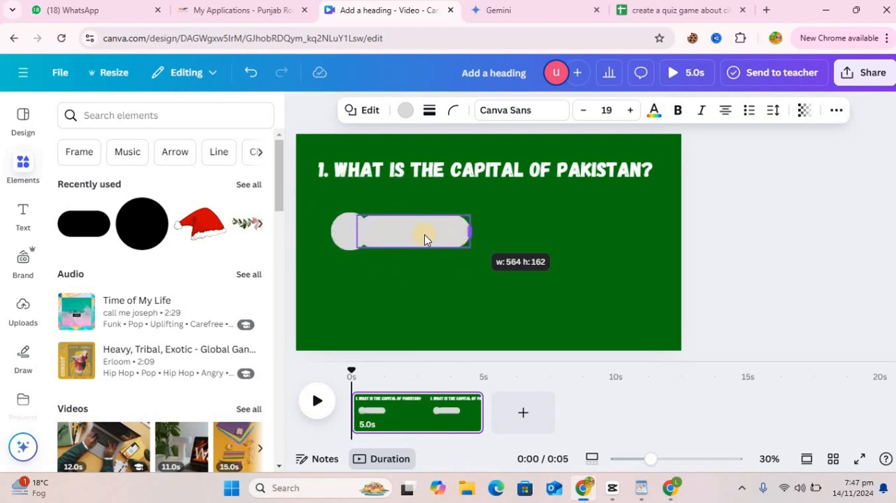
left_click(350, 236)
left_click_drag(353, 235, 337, 211)
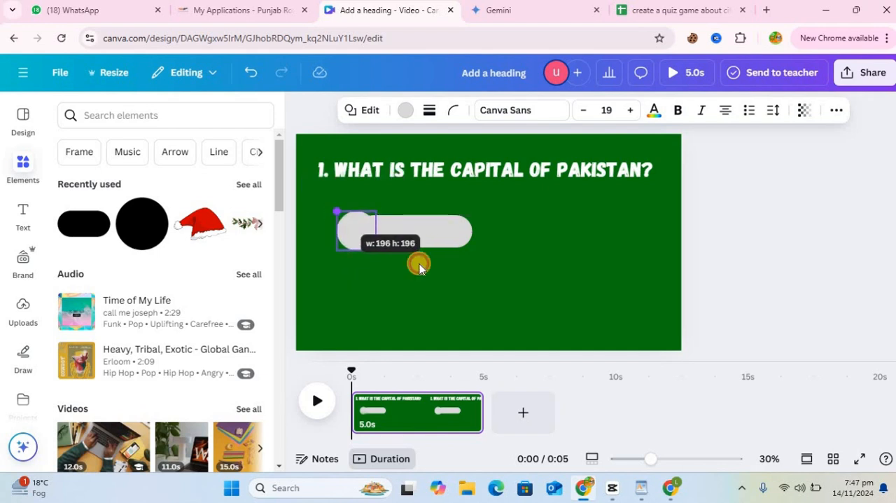
Step: Bring the grey circle to the front so it sits over the pill's left end
left_click(430, 243)
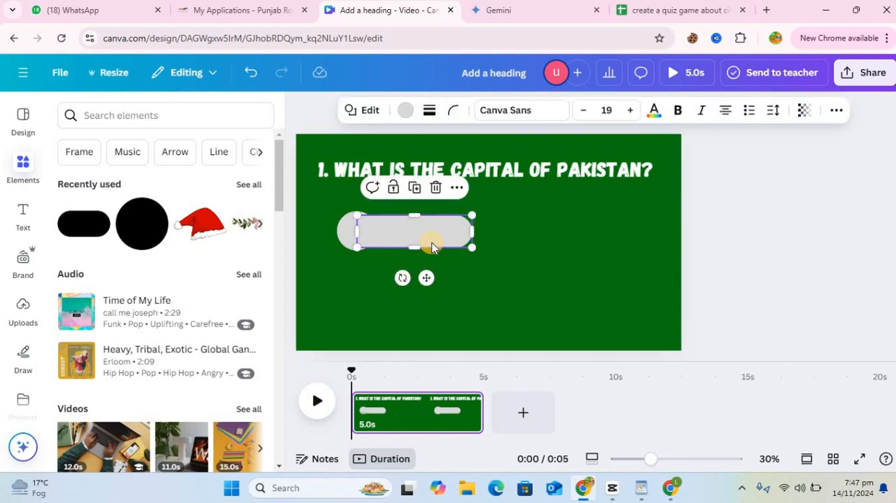
left_click(347, 245)
right_click(345, 243)
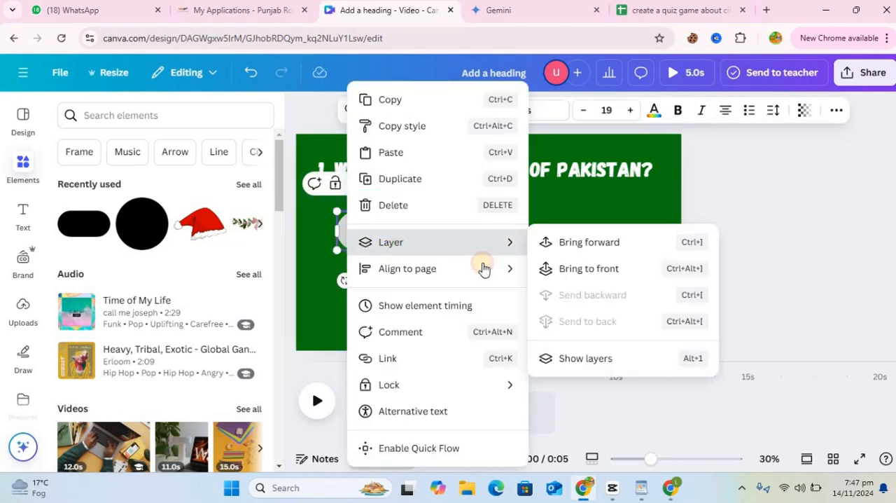
mouse_move(429, 240)
left_click(577, 275)
left_click(537, 226)
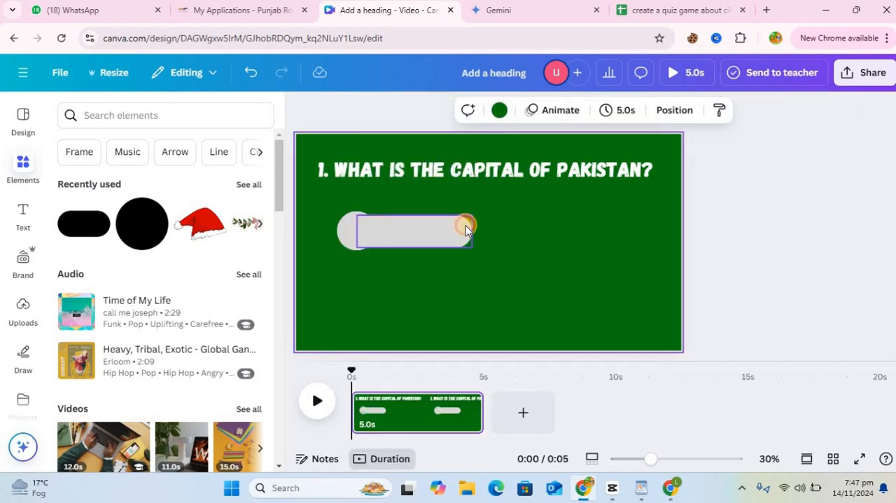
Step: Color the pill shape white
left_click(467, 227)
left_click(406, 110)
left_click(238, 225)
Step: Color the circle light blue
left_click(345, 230)
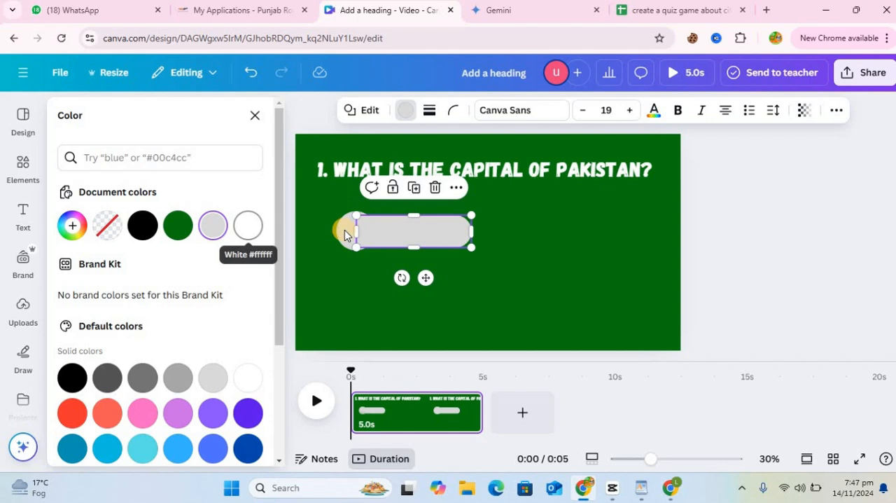
left_click(406, 112)
left_click(406, 112)
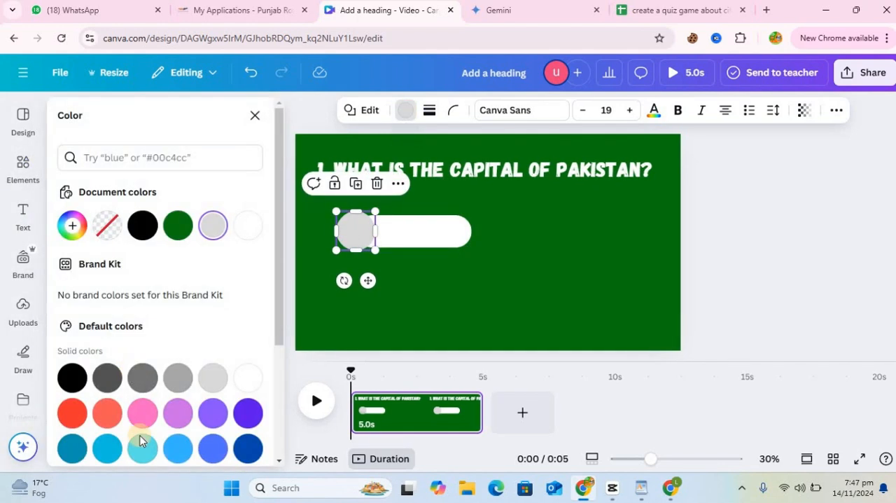
left_click(178, 448)
Step: Group the white pill and the light blue circle into one answer bar
left_click(442, 233)
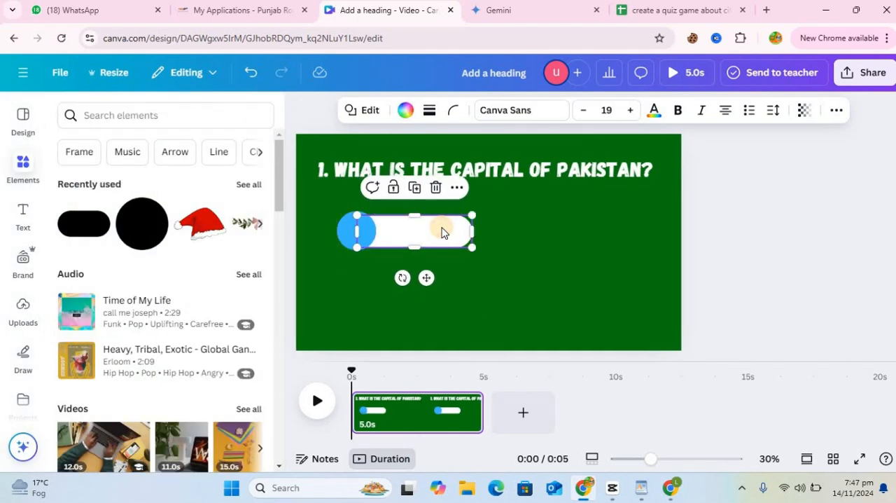
left_click(345, 230, "shift")
left_click(362, 185)
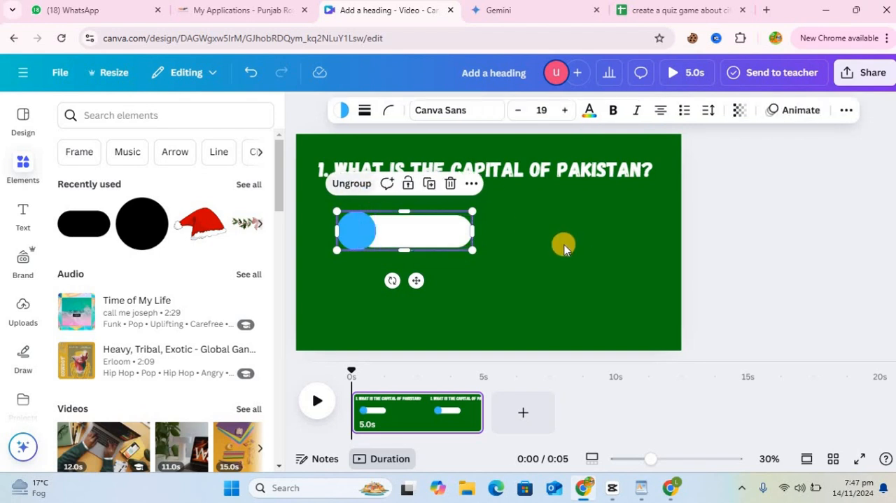
Step: Duplicate the answer bar three times and arrange the four bars in a two-by-two grid below the question
left_click(429, 183)
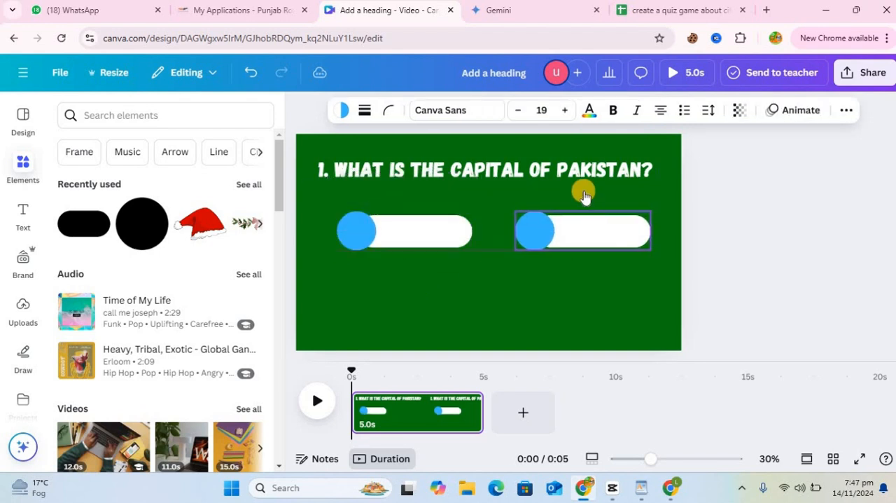
left_click(607, 183)
left_click_drag(607, 218, 423, 282)
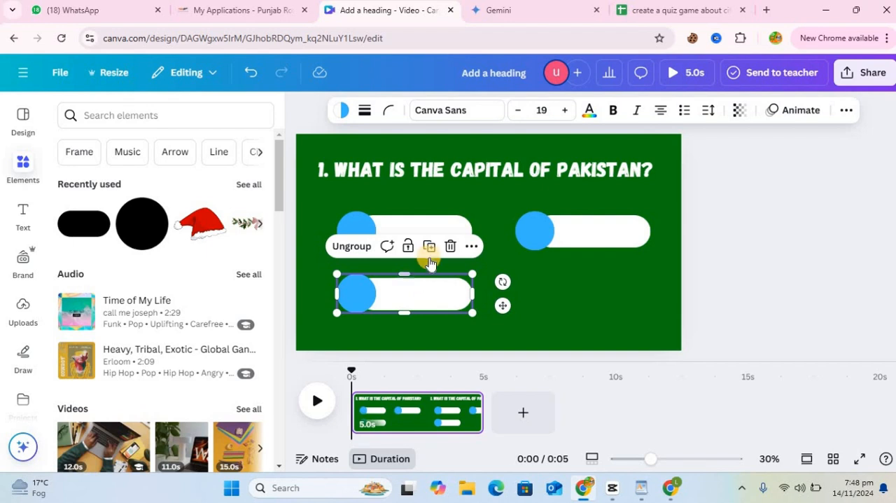
left_click(429, 249)
left_click_drag(623, 273, 597, 300)
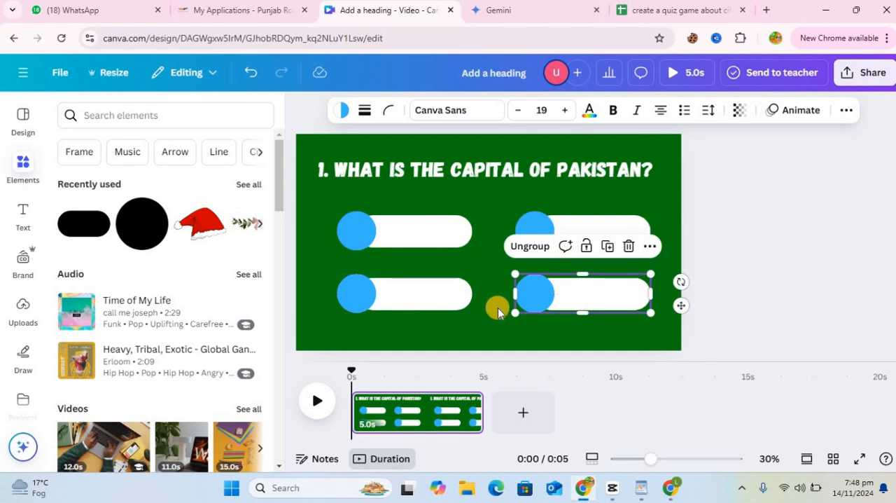
Step: Add a heading reading "A" on the upper-left blue circle and set its font to Fredoka
left_click(23, 211)
left_click(210, 260)
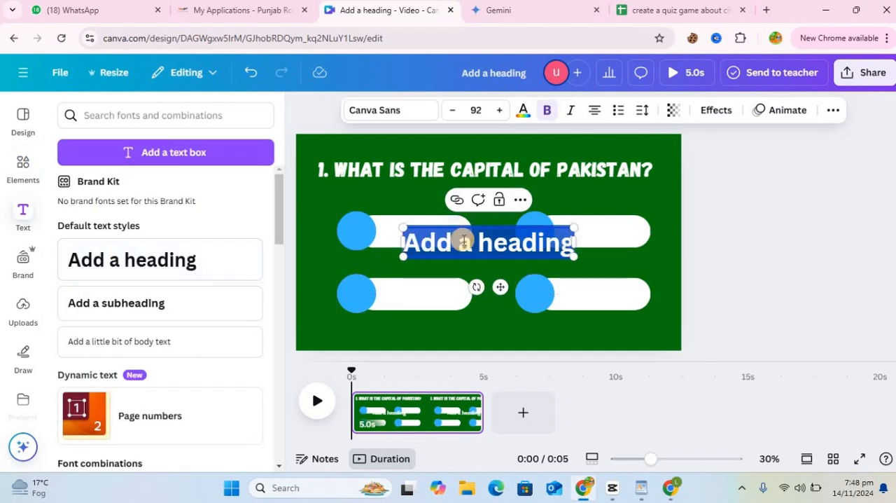
type("A")
left_click_drag(500, 287, 368, 273)
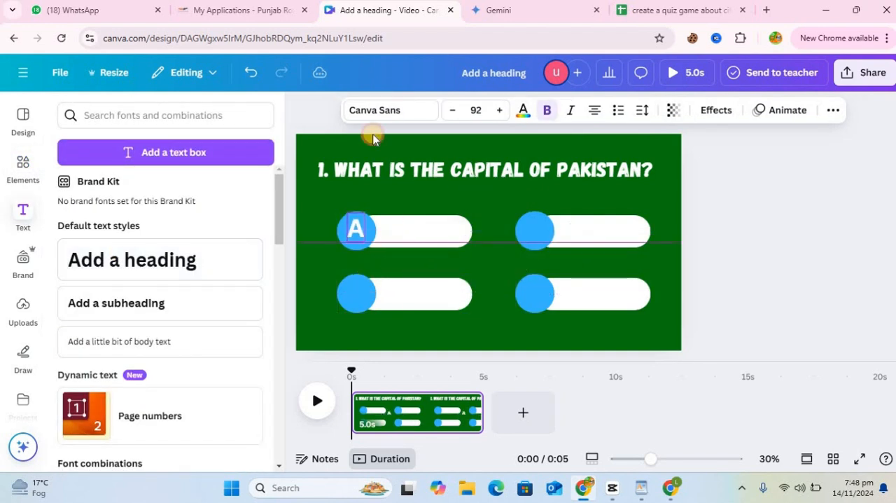
left_click_drag(280, 235, 279, 283)
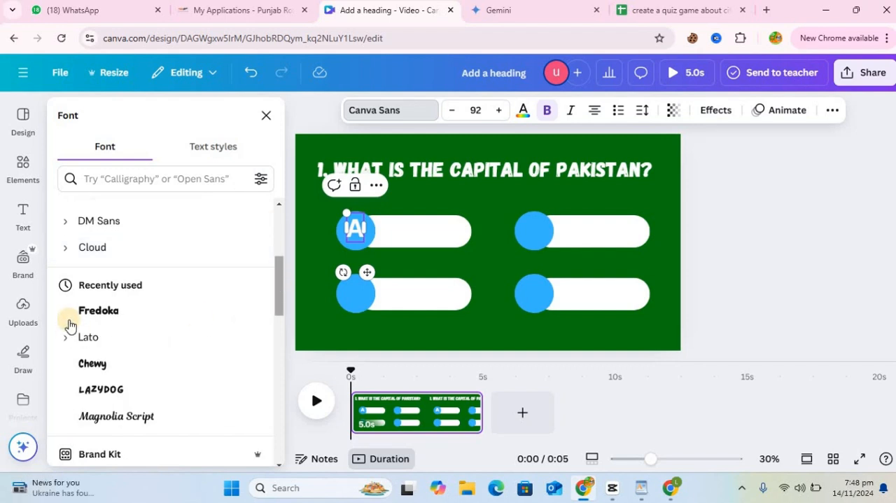
left_click(91, 314)
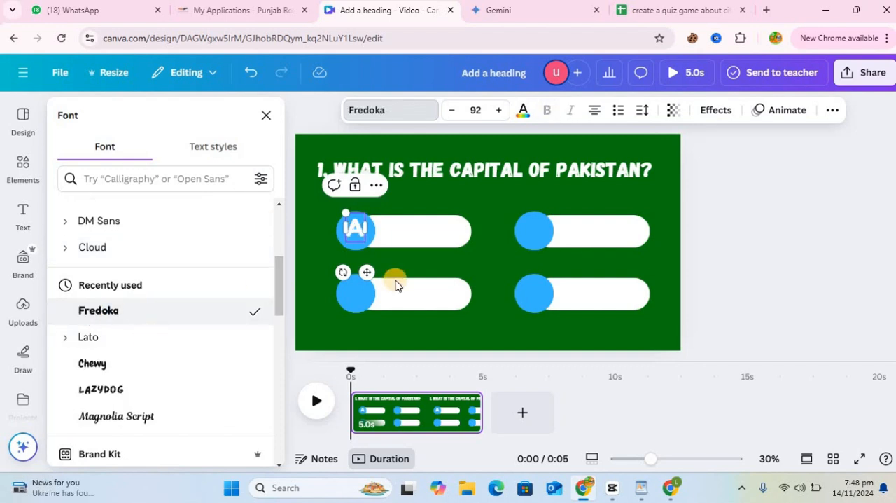
Step: Color the letter A red and apply the color change to all matching white text
left_click(524, 110)
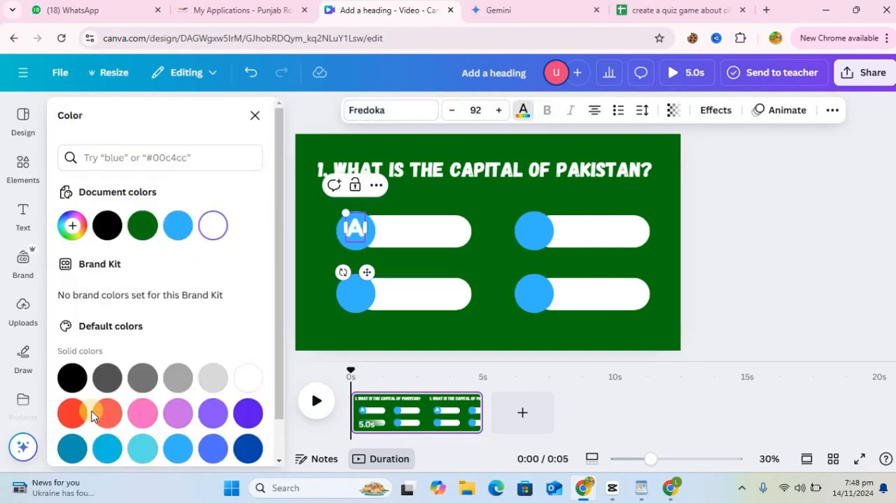
left_click(72, 411)
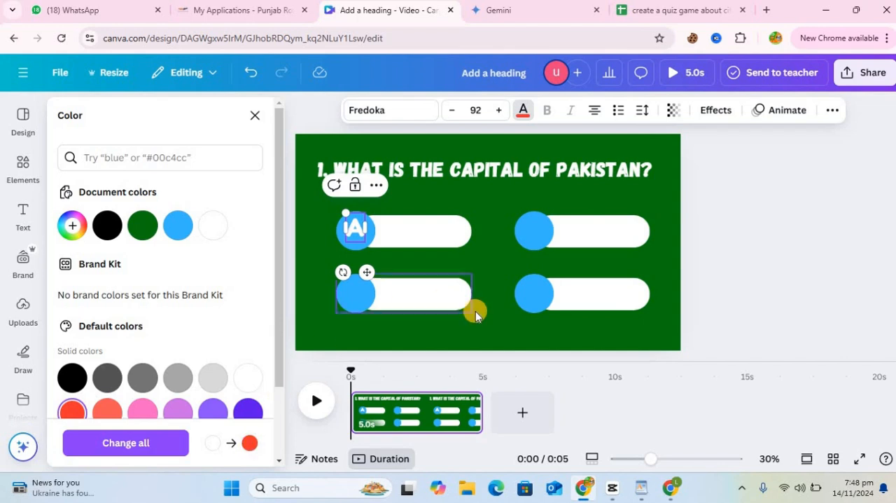
left_click(375, 250)
left_click(523, 110)
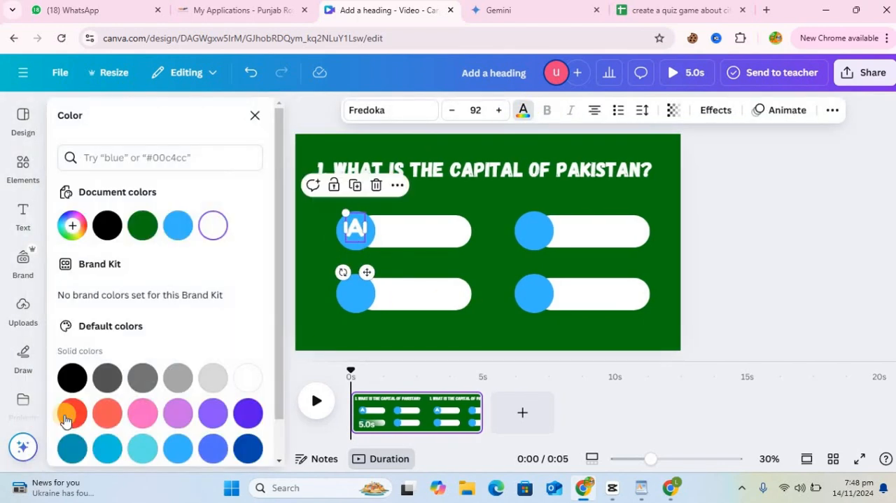
left_click(70, 413)
left_click(164, 455)
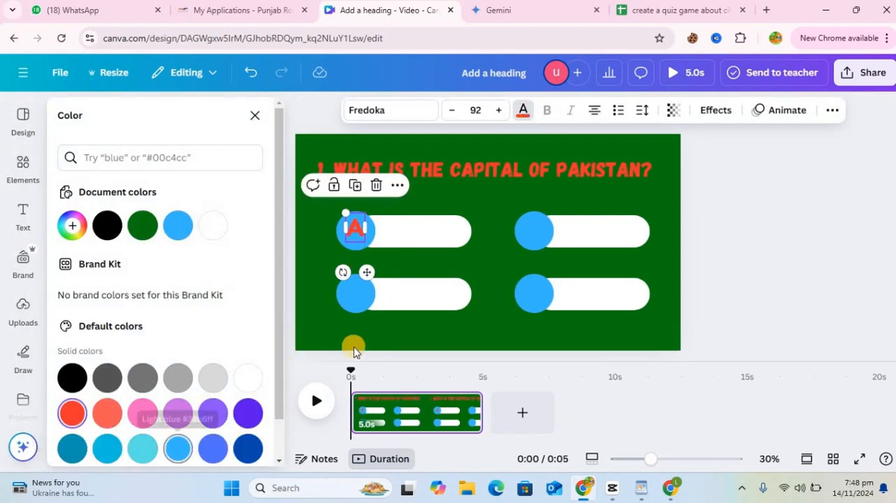
Step: Label the other three blue circles B, C and D with red letters matching the A
left_click(356, 294)
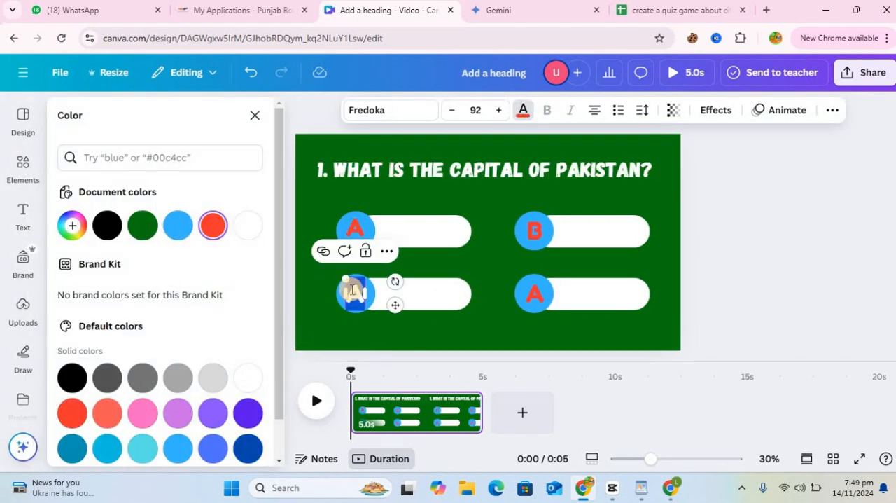
left_click(536, 298)
left_click(536, 294)
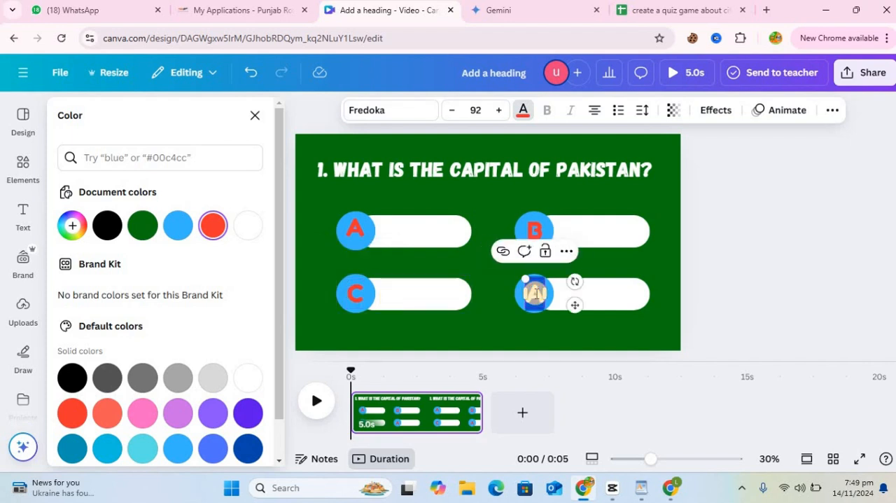
type("D")
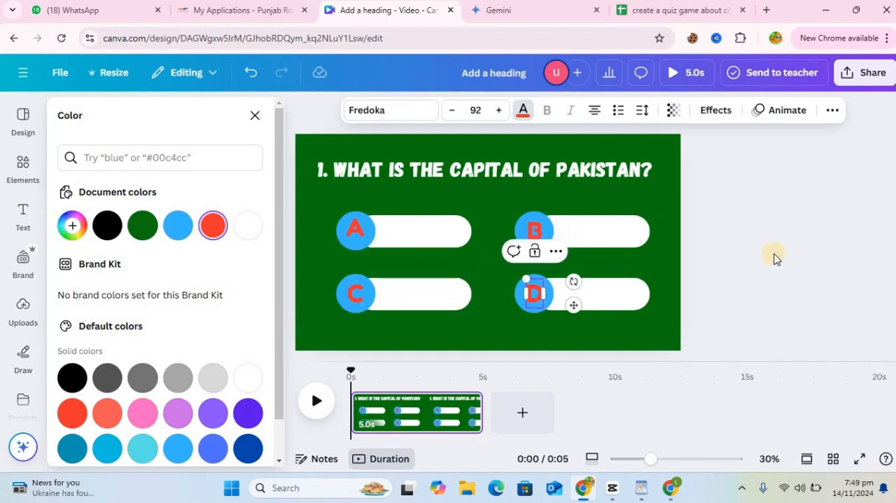
key("Escape")
Step: Duplicate the question text, move the copy down over the answer bars, and color it black
left_click(441, 161)
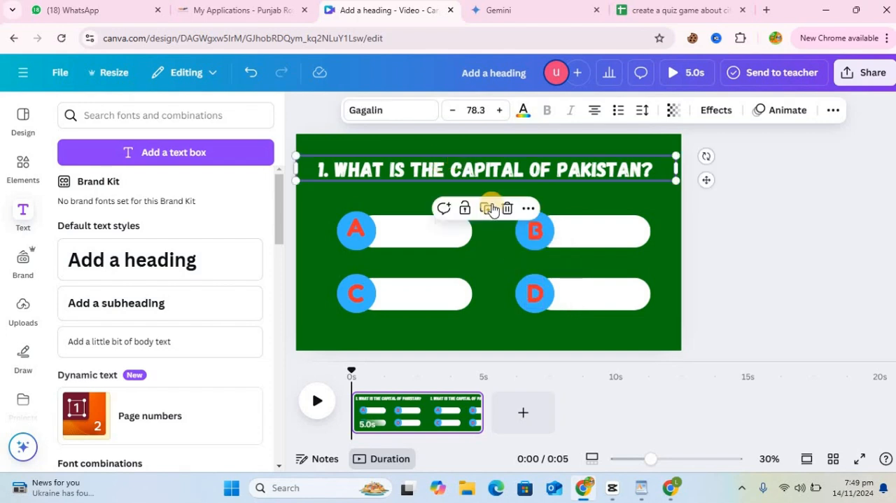
left_click(486, 208)
left_click_drag(518, 173, 488, 239)
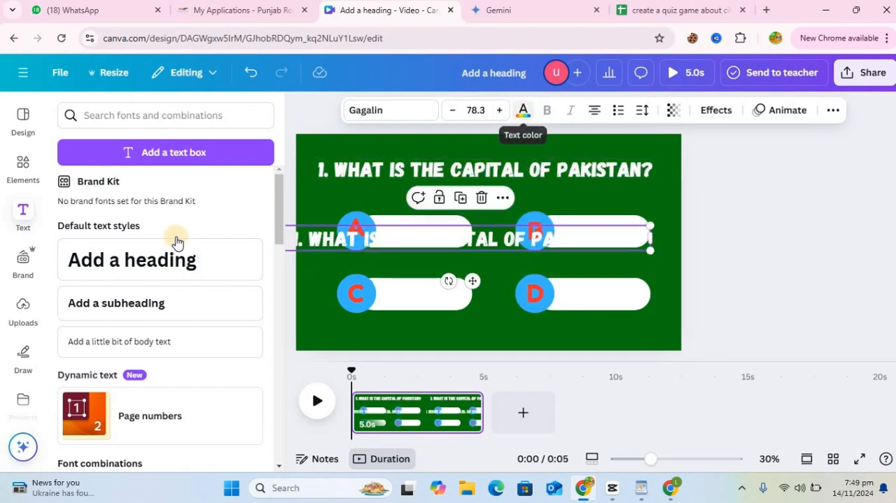
left_click(524, 114)
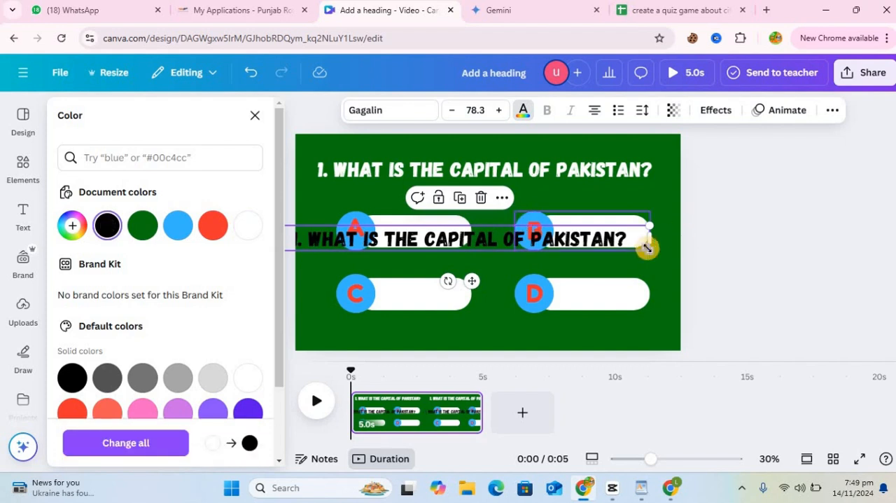
Step: Shrink the black text copy to a font size of about 30.4 and fit it inside answer bar A
left_click_drag(487, 244, 432, 298)
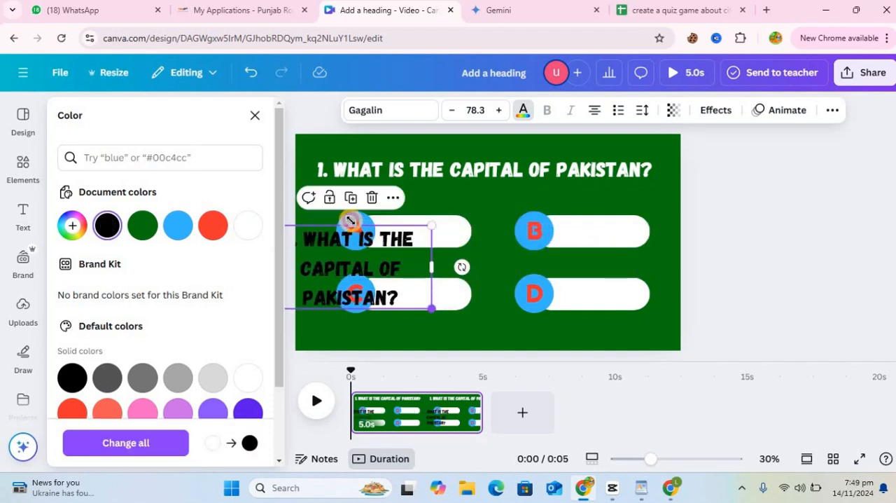
left_click_drag(350, 221, 329, 254)
left_click_drag(313, 292, 427, 280)
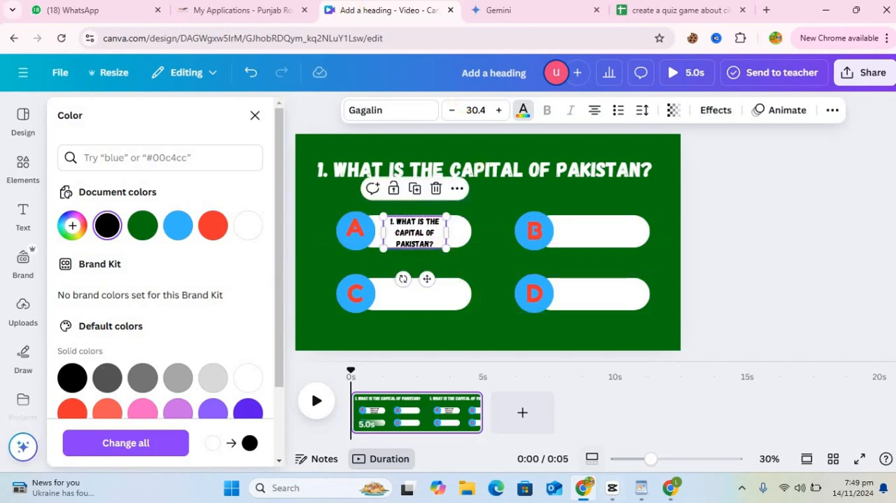
Step: Copy the first question's Option A answer, Lahore, from cell B2 in Google Sheets and return to the Canva design
left_click(669, 8)
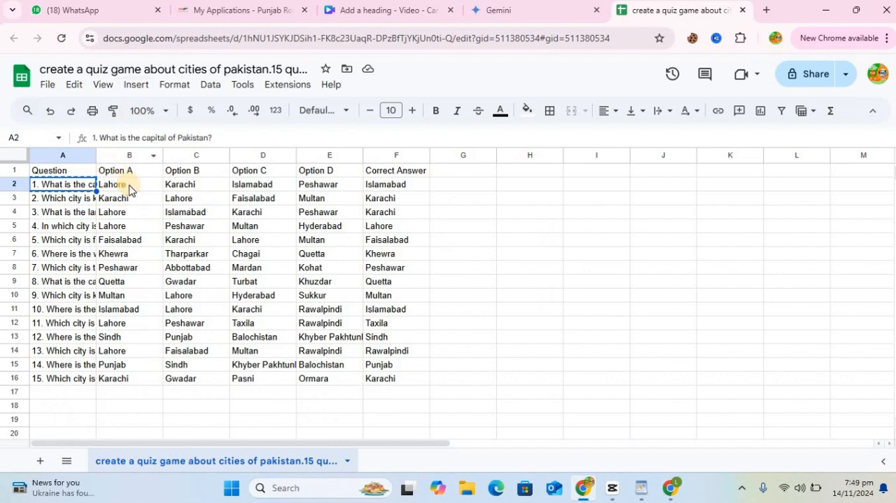
left_click(131, 190)
key("ctrl+c")
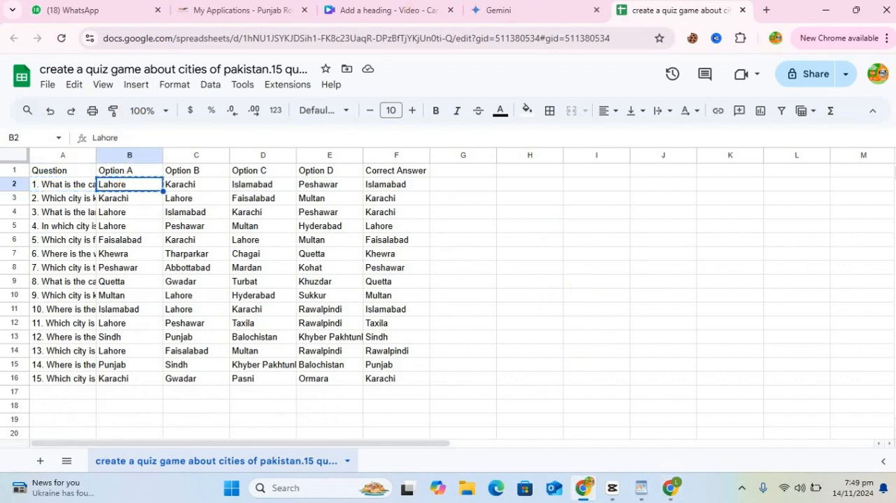
left_click(376, 9)
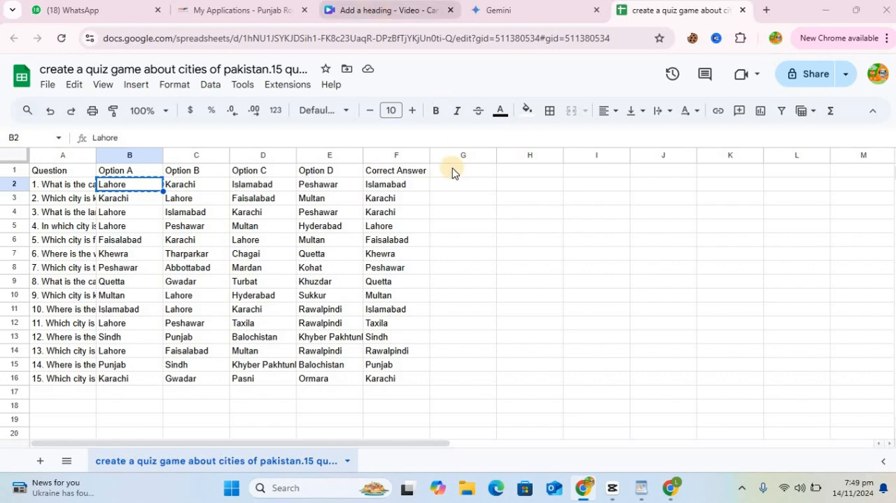
Step: Replace the text in answer bar A with the copied Lahore, enlarged to font size about 53.8 and centred in the bar
left_click(419, 226)
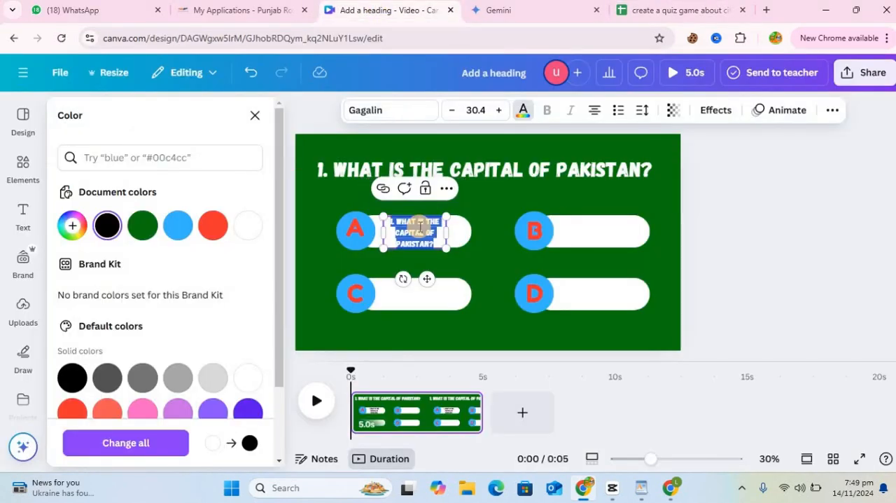
key("ctrl+v")
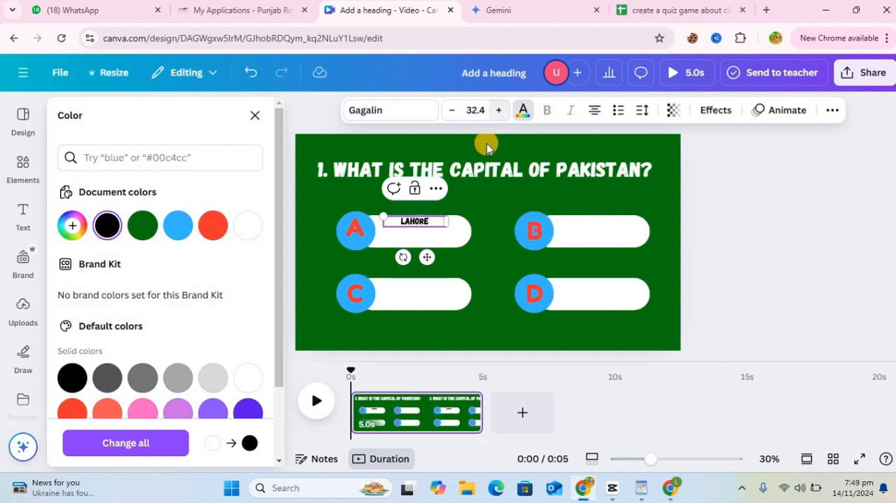
left_click_drag(383, 216, 355, 211)
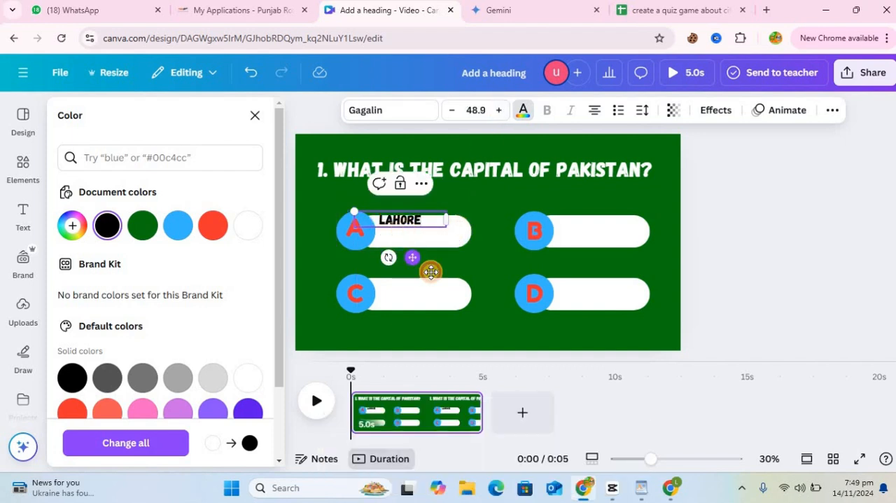
mouse_move(431, 272)
left_mouse_down()
mouse_move(444, 290)
mouse_move(441, 283)
left_mouse_up()
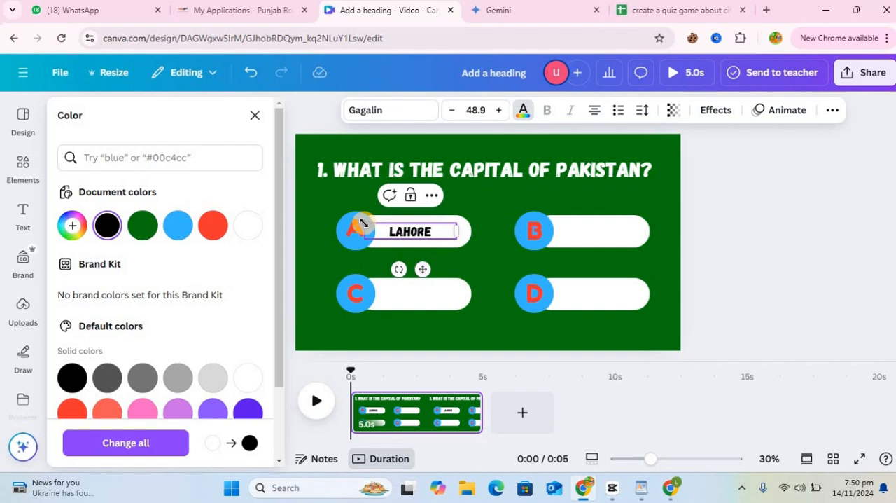
left_click_drag(354, 220, 346, 218)
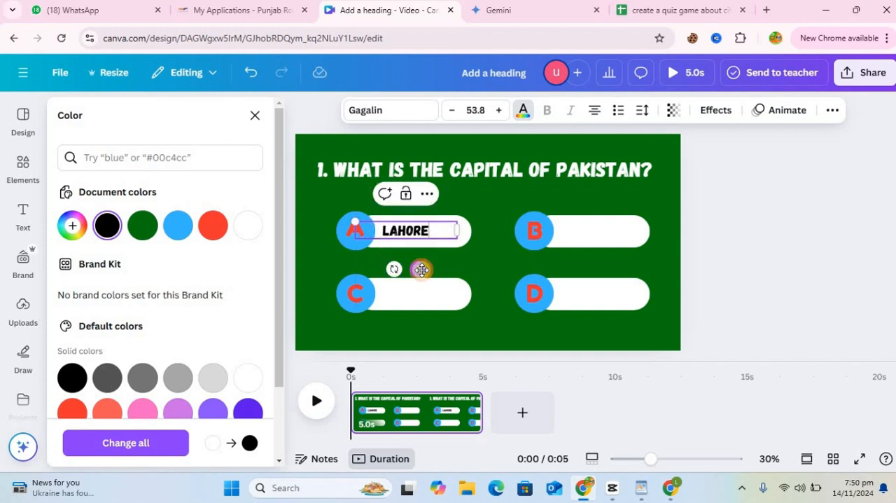
left_click_drag(422, 270, 423, 270)
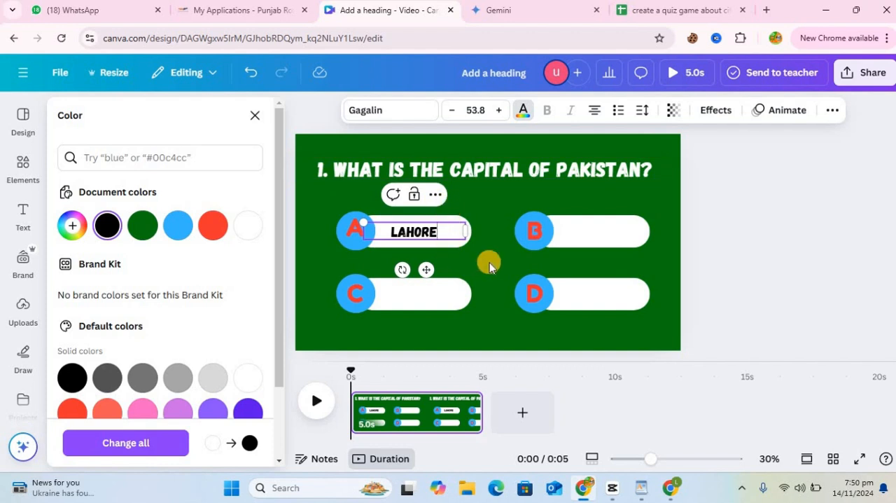
key("Escape")
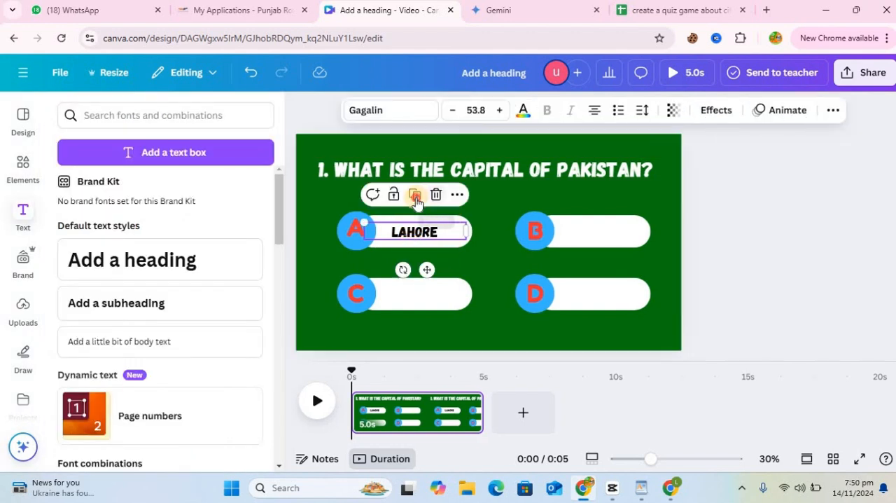
Step: Duplicate the Lahore text and place copies inside answer bars B, C and D
left_click(415, 195)
left_click_drag(591, 280, 614, 334)
left_click(597, 201)
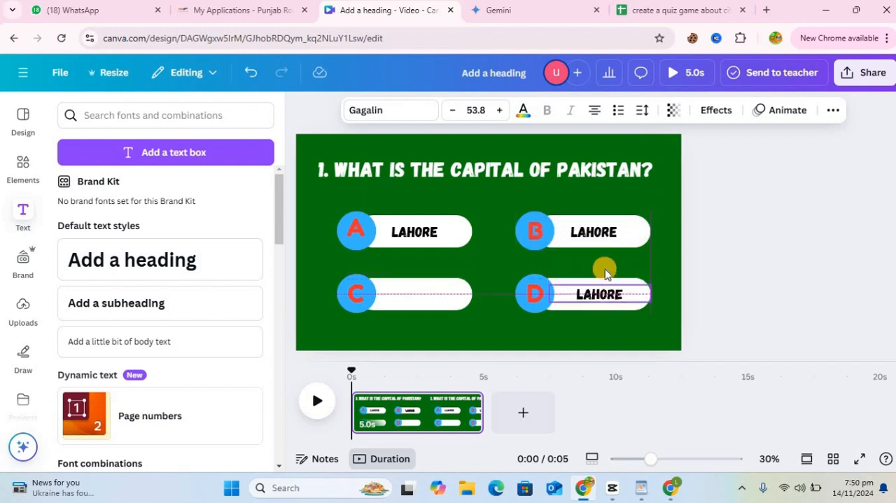
left_click(598, 261)
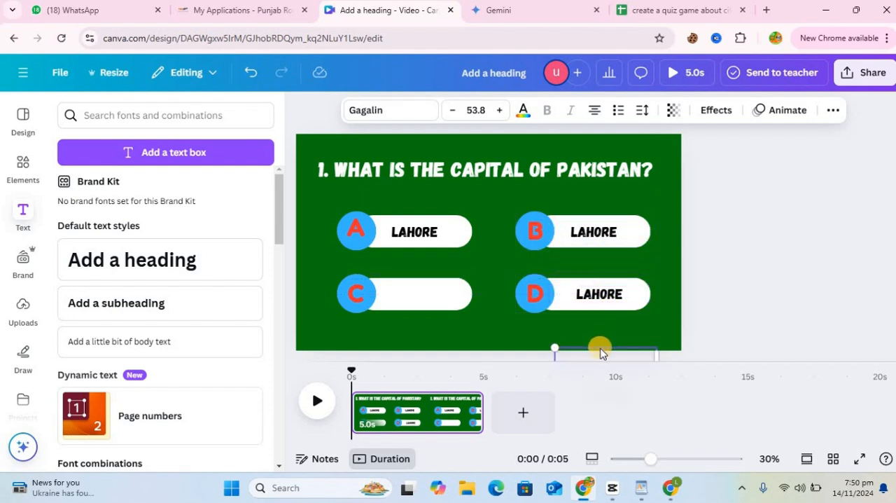
left_click_drag(461, 295, 412, 291)
Step: Copy the first question's Option B answer, Karachi, from cell C2 in Google Sheets and return to the Canva design
left_click(655, 10)
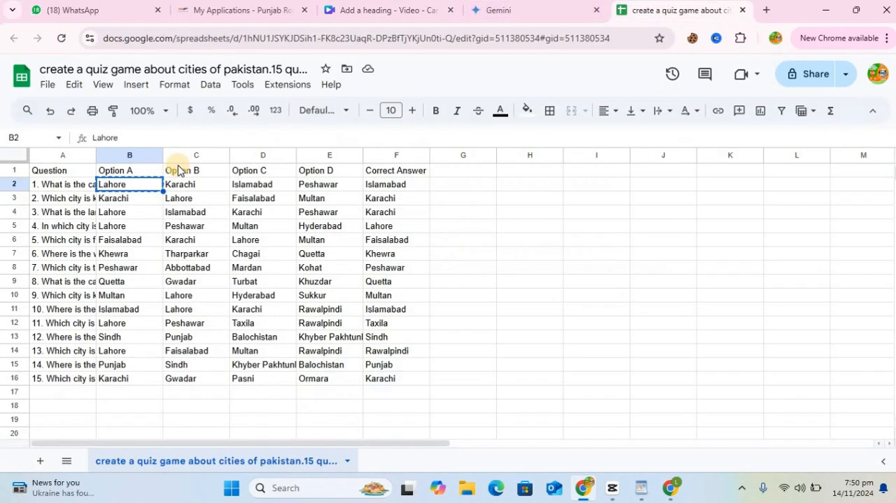
left_click(180, 186)
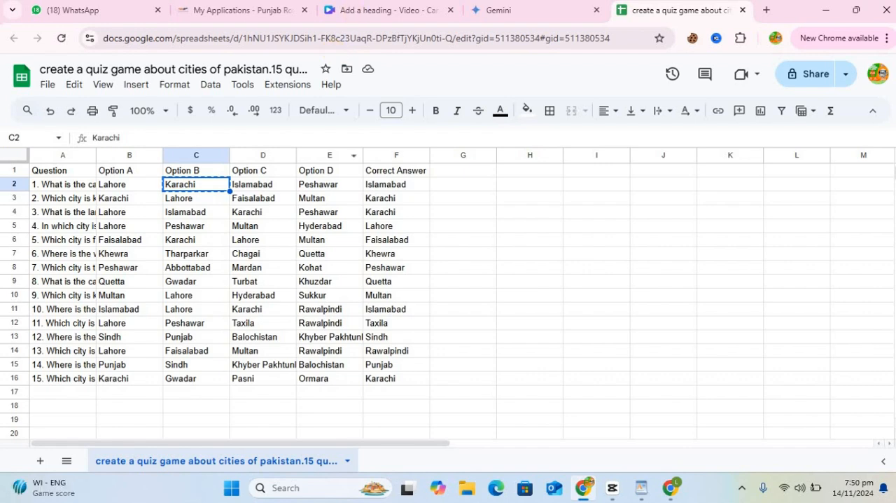
left_click(392, 9)
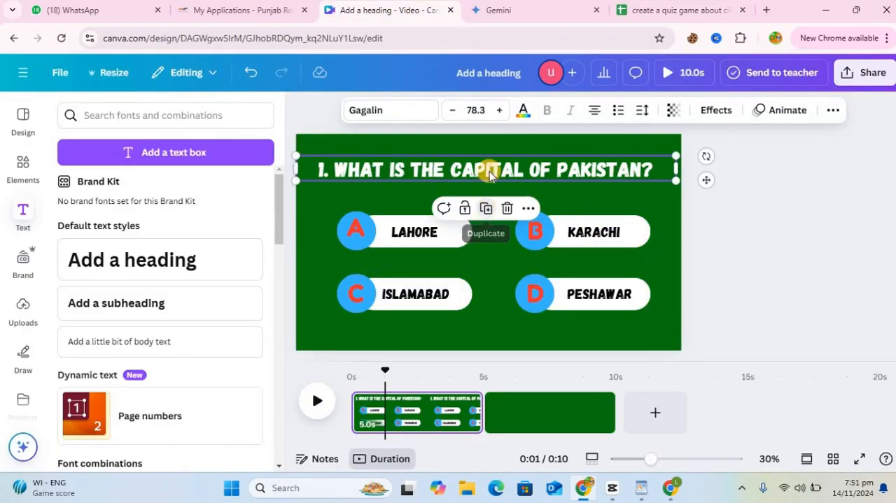
Step: Duplicate the question text, move the copy onto page 2, and change its wording to CORRECT ANSWER
left_click(486, 206)
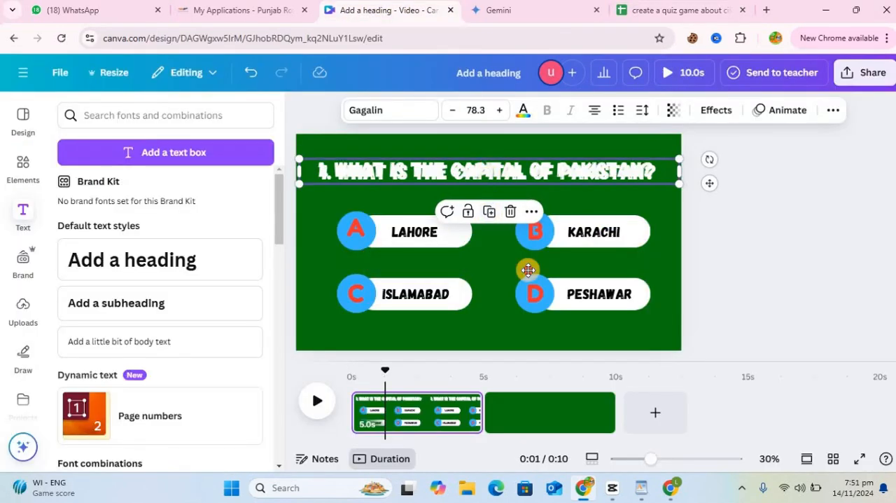
left_click_drag(524, 268, 564, 406)
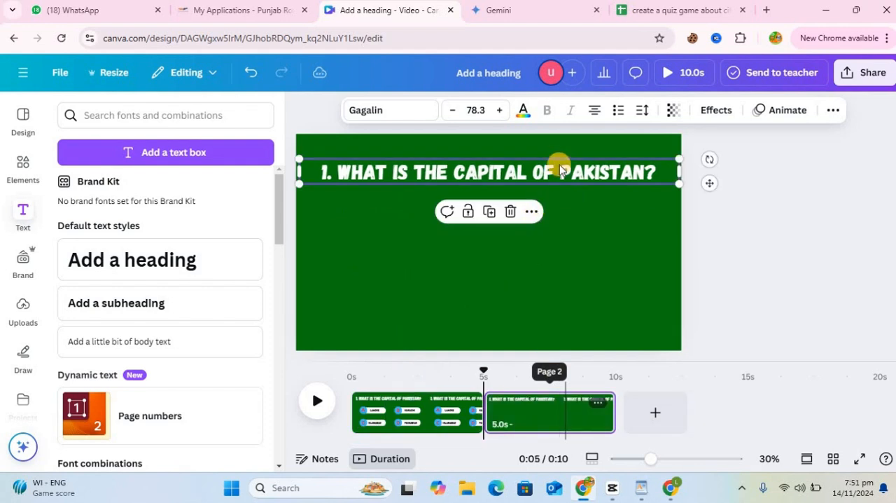
double_click(560, 173)
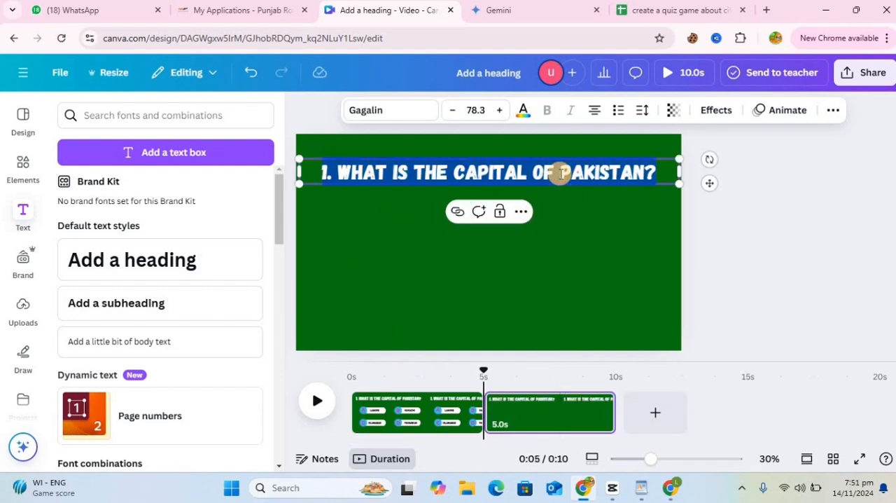
type("CORR")
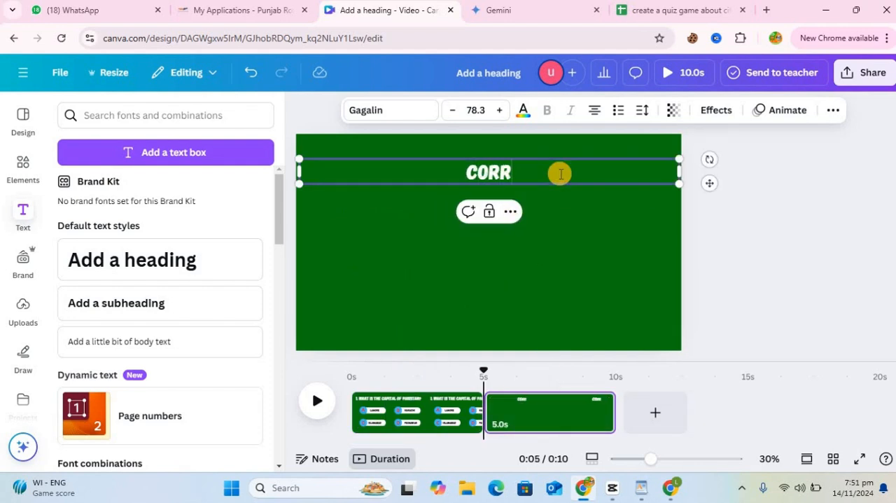
type("ECT ")
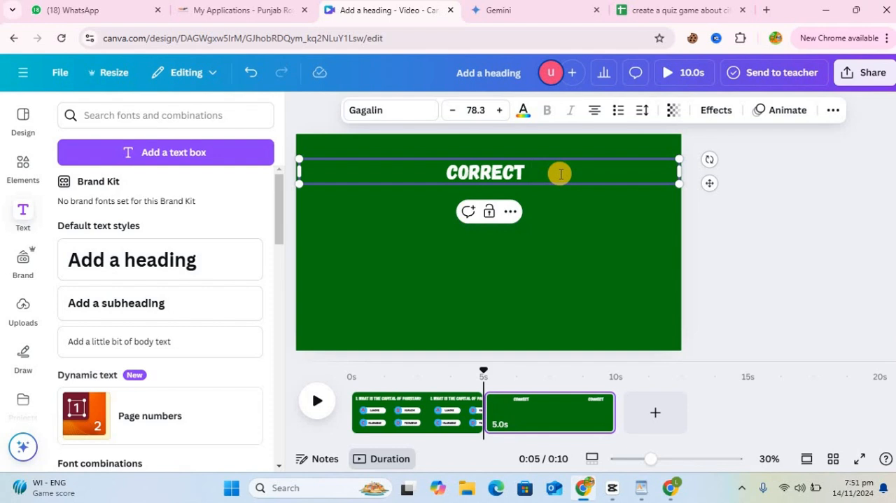
type("ANSWER")
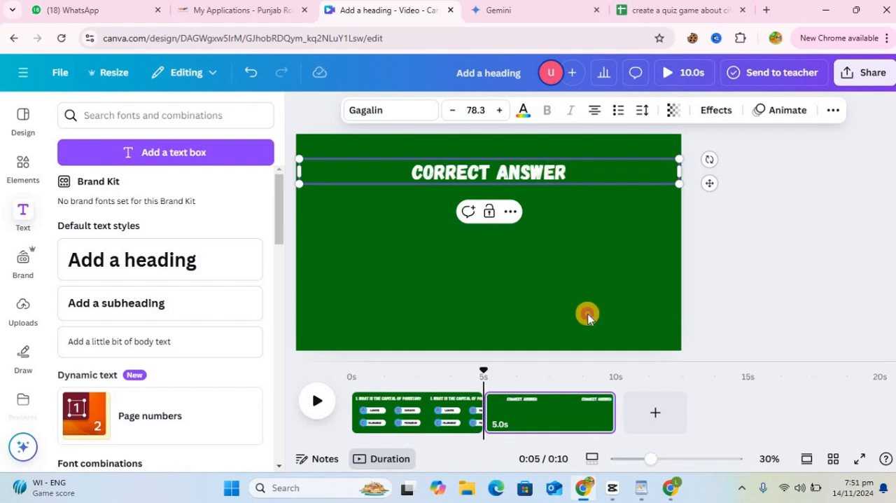
left_click(588, 318)
Step: Add a rounded rectangle below the CORRECT ANSWER heading and stretch it wider and taller
left_click(23, 168)
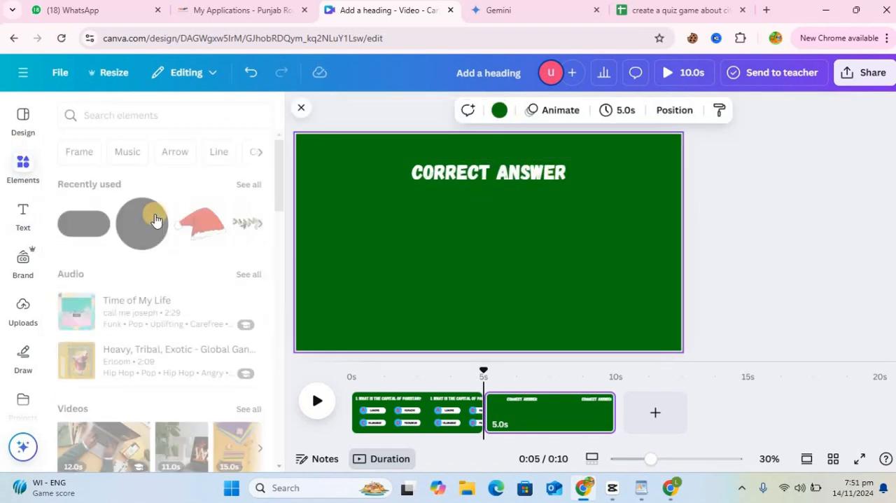
left_click(83, 224)
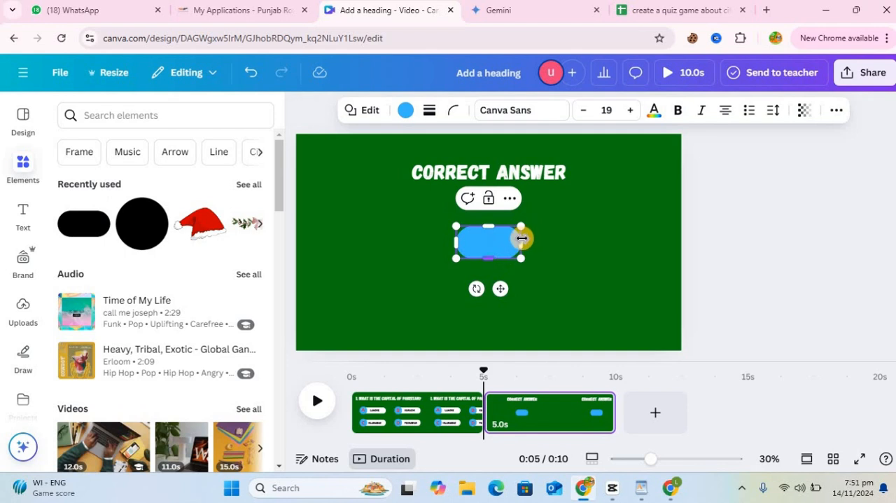
left_click_drag(550, 239, 550, 242)
left_click_drag(448, 241, 407, 242)
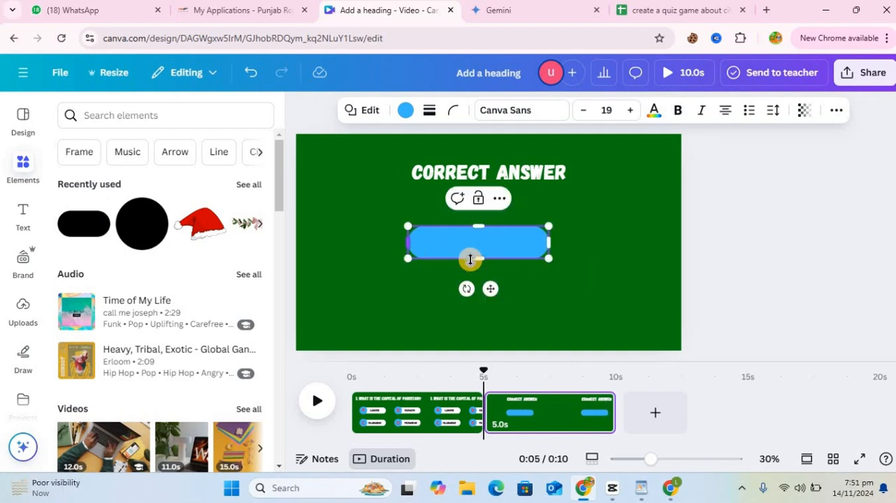
left_click_drag(478, 258, 486, 278)
Step: Color the rounded rectangle white and move it to the middle of the page below the heading
left_click(406, 110)
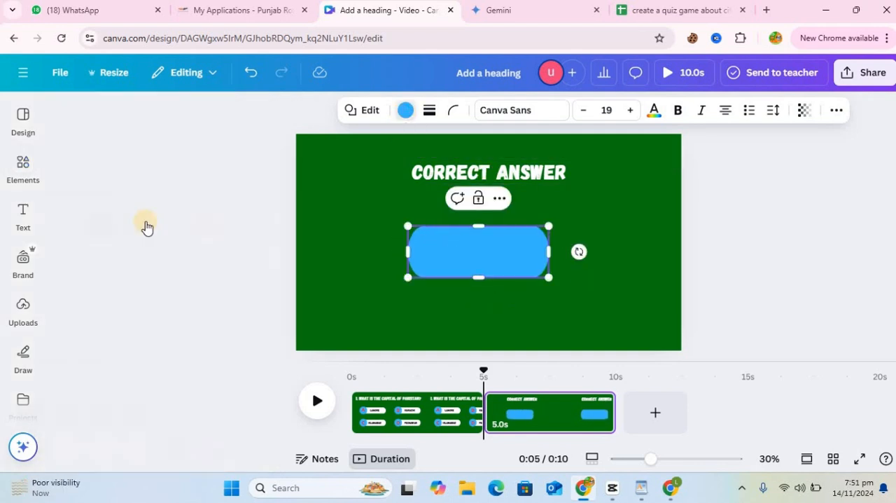
left_click(74, 264)
left_click(520, 170)
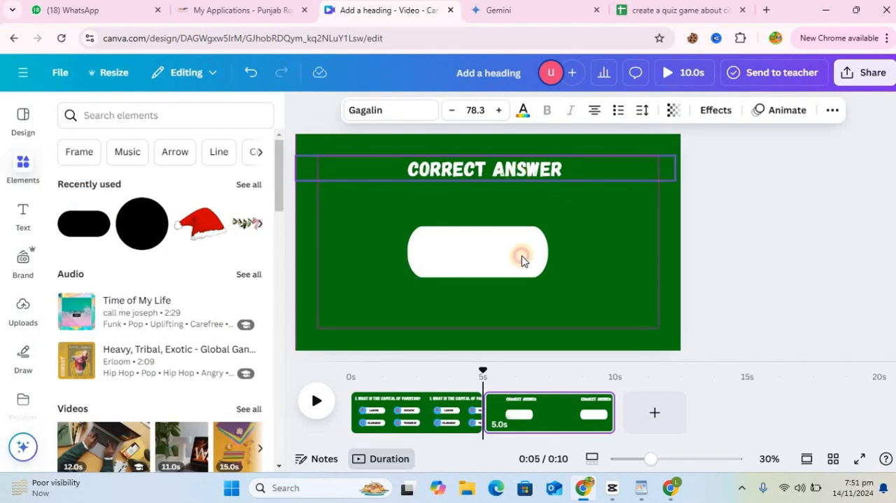
left_click_drag(521, 256, 541, 280)
Step: Duplicate the CORRECT ANSWER heading, color the copy black, and move it onto the white rounded rectangle
left_click(525, 170)
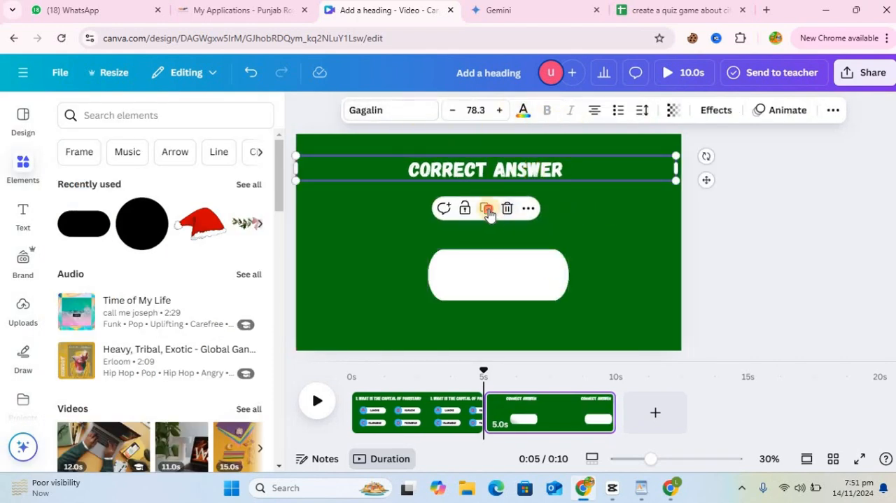
left_click(486, 208)
left_click(523, 110)
left_click(107, 225)
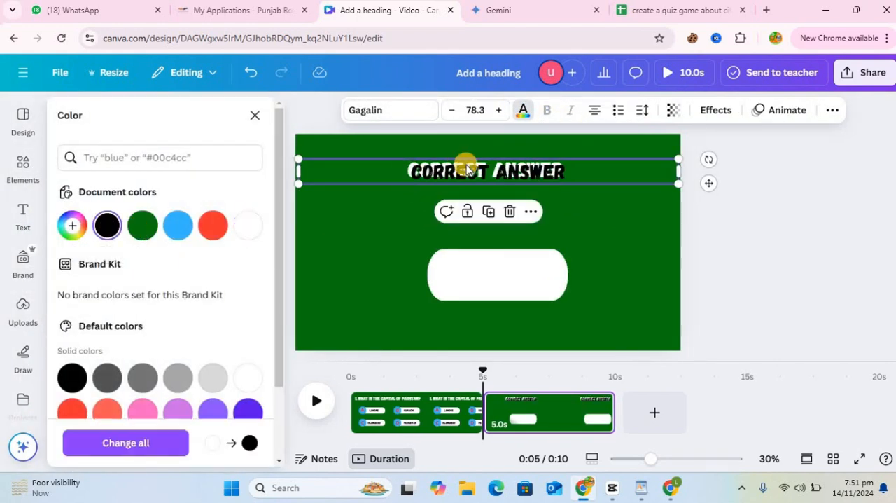
left_click_drag(470, 168, 476, 280)
Step: Copy the correct answer, Islamabad, from cell F2 in Google Sheets and paste it over the black text in Canva
left_click(658, 14)
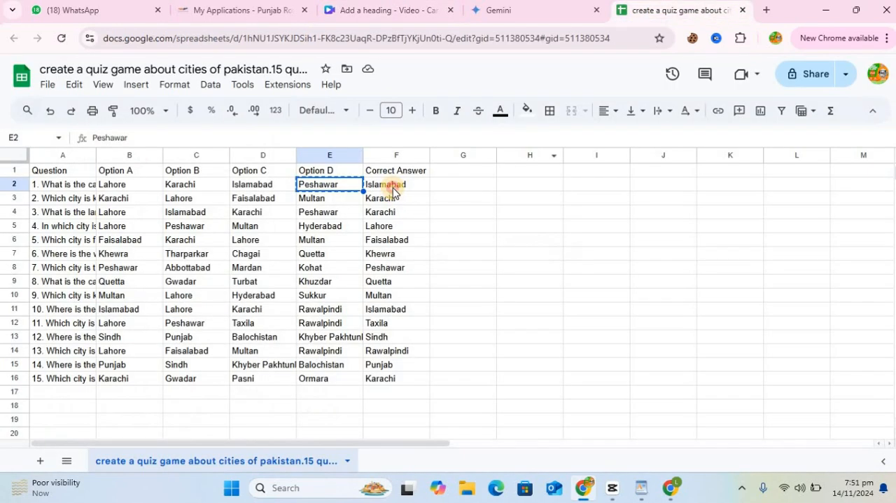
left_click(392, 187)
left_click(434, 10)
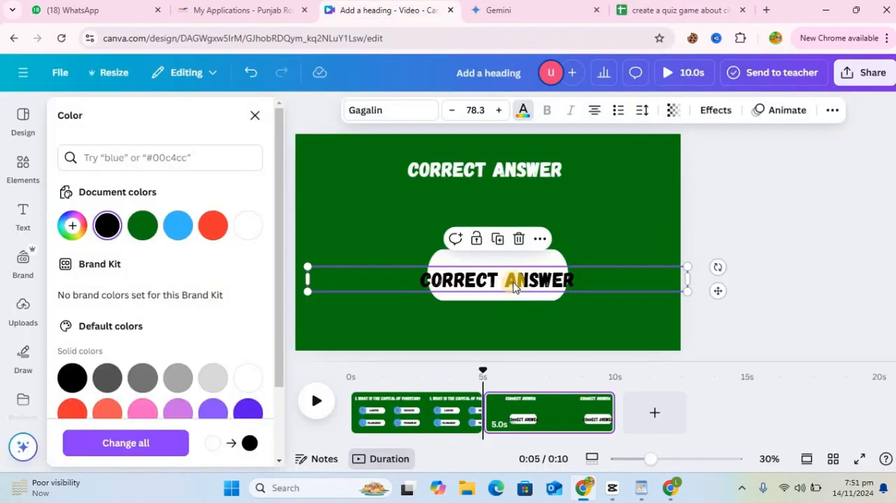
double_click(513, 277)
key("ctrl+v")
Step: Go back to the question page and apply the Pan page animation to it
left_click_drag(484, 370, 401, 369)
left_click(425, 402)
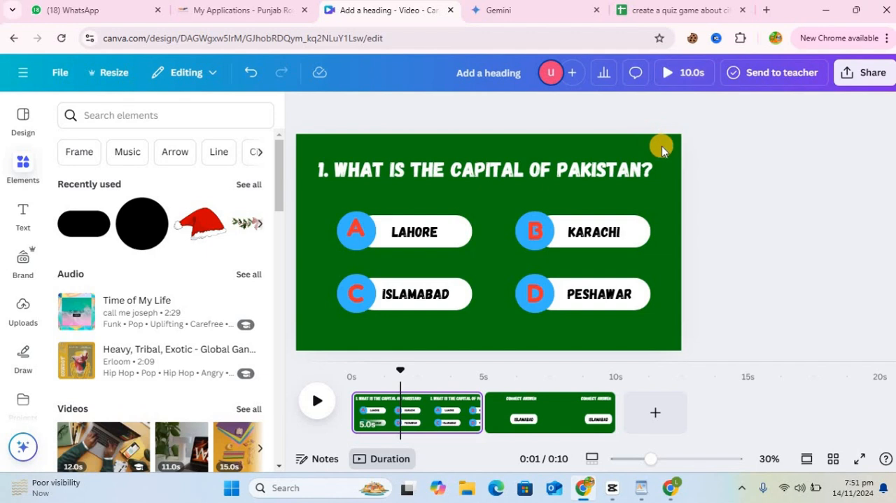
left_click(661, 146)
left_click(556, 112)
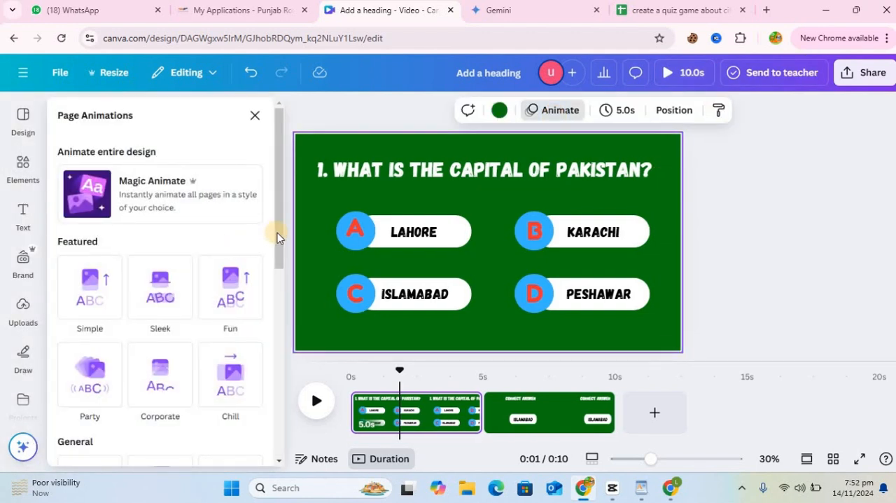
left_click_drag(278, 270, 278, 368)
mouse_move(280, 260)
left_mouse_down()
mouse_move(278, 122)
mouse_move(274, 259)
left_mouse_up()
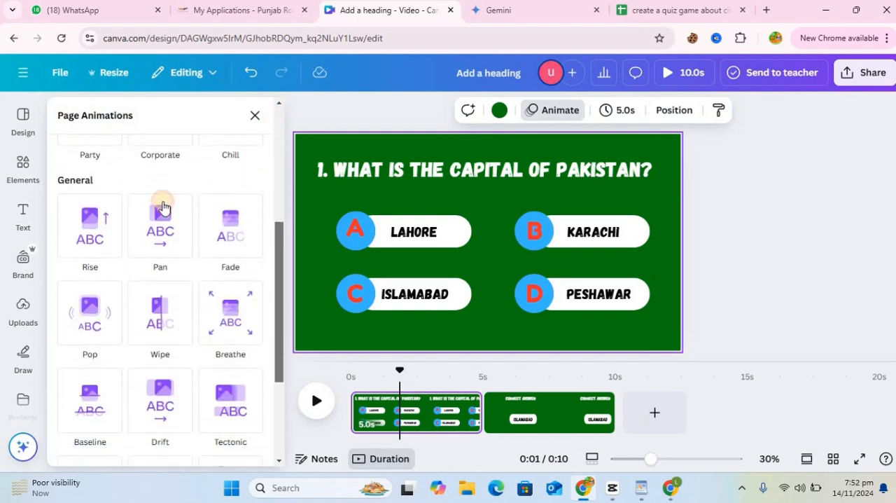
left_click(160, 209)
left_click_drag(152, 372, 105, 365)
Step: Apply the Pop page animation to the correct answer page
left_click(561, 412)
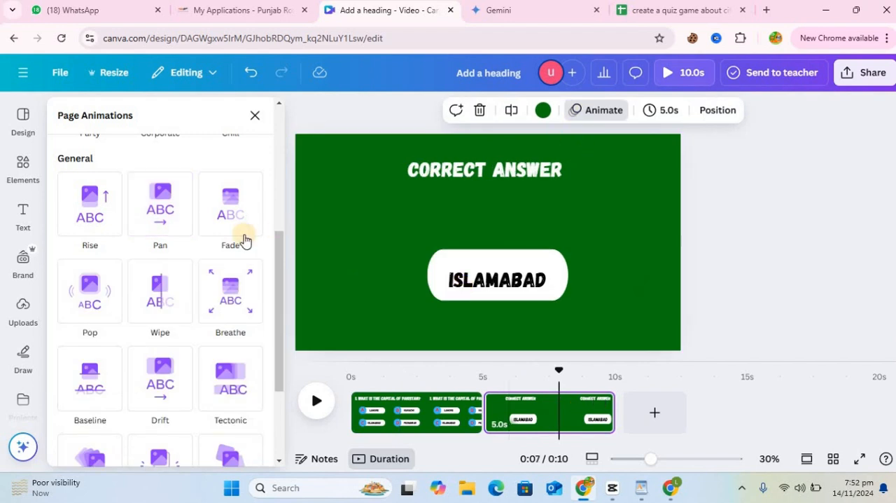
left_click_drag(279, 276, 279, 283)
left_click(85, 283)
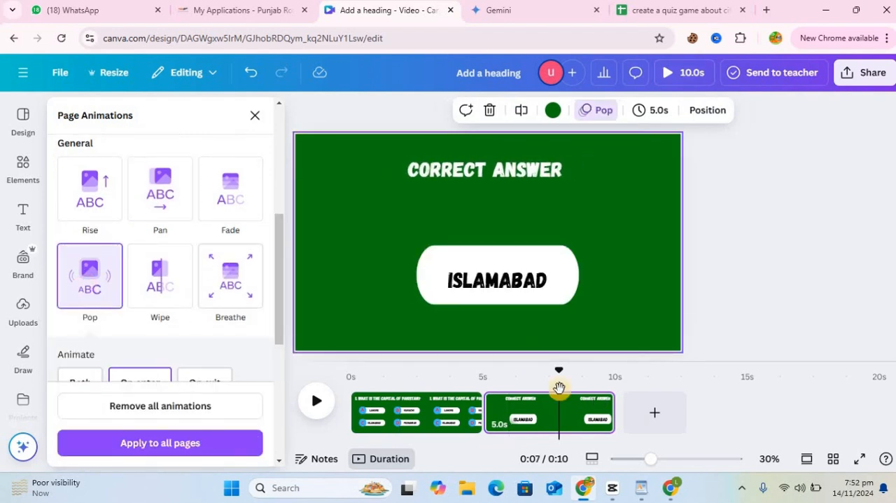
Step: Add a Match & Move transition between the question page and the correct answer page
left_click_drag(559, 379, 483, 374)
left_click(483, 423)
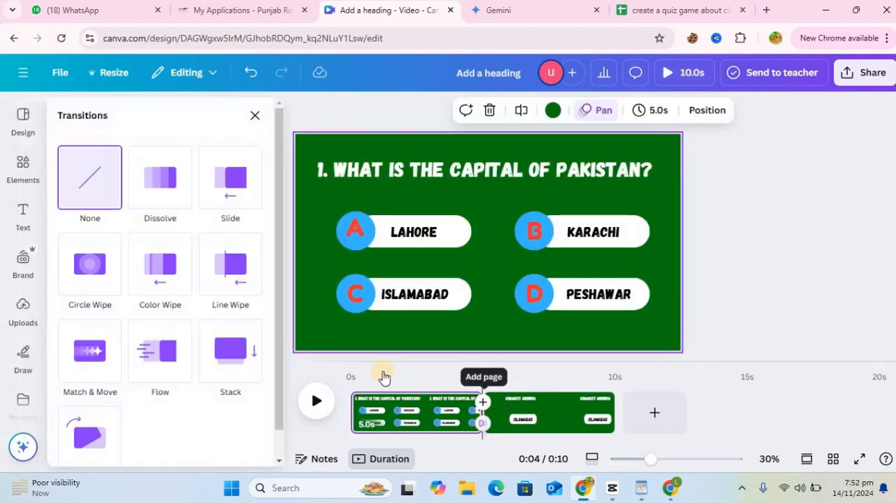
left_click(99, 352)
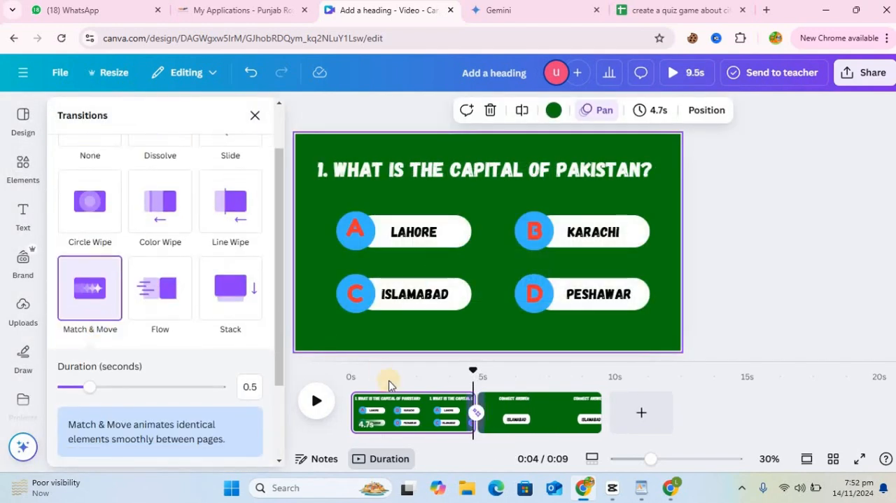
Step: On page 2, enlarge the CORRECT ANSWER heading to a font size of about 115 and centre it above the answer
left_click_drag(484, 376, 500, 275)
left_click(529, 154)
left_click_drag(634, 162, 639, 168)
left_click(685, 173)
left_click_drag(574, 168, 508, 195)
left_click_drag(575, 206, 667, 188)
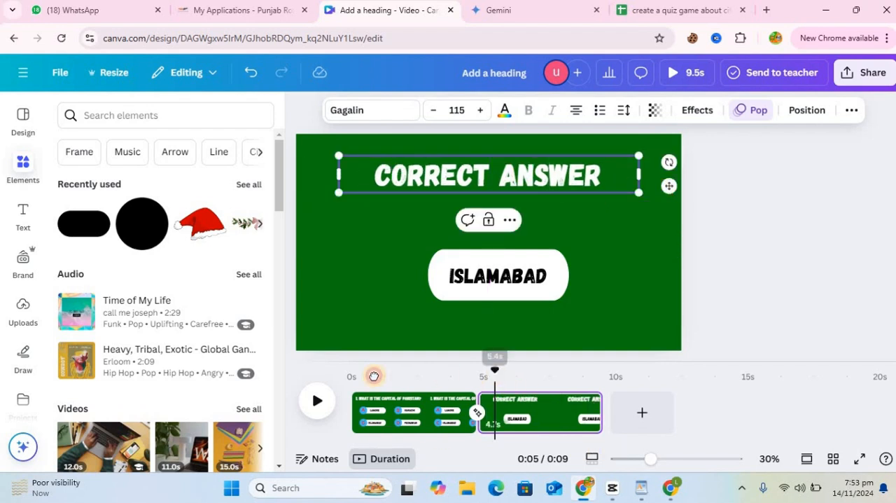
Step: Search the apps for "bulk", open Bulk create and start entering its data manually
left_click_drag(374, 376, 567, 363)
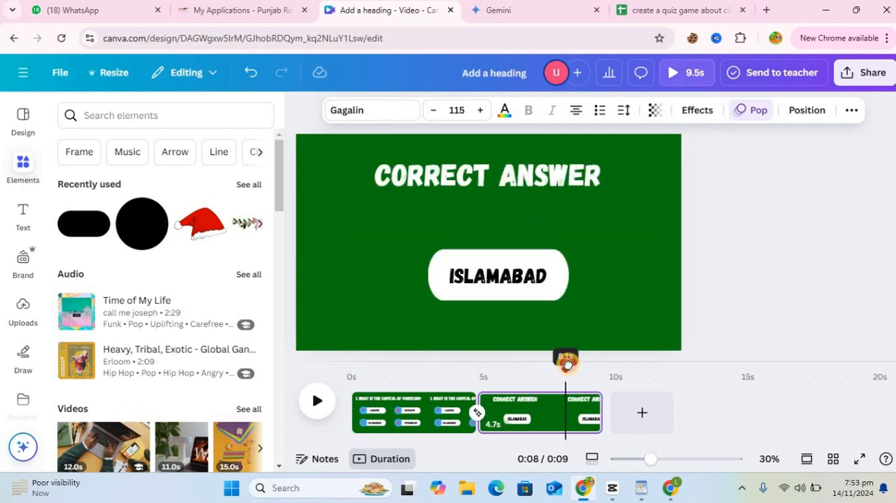
scroll(25, 302, "down", 2)
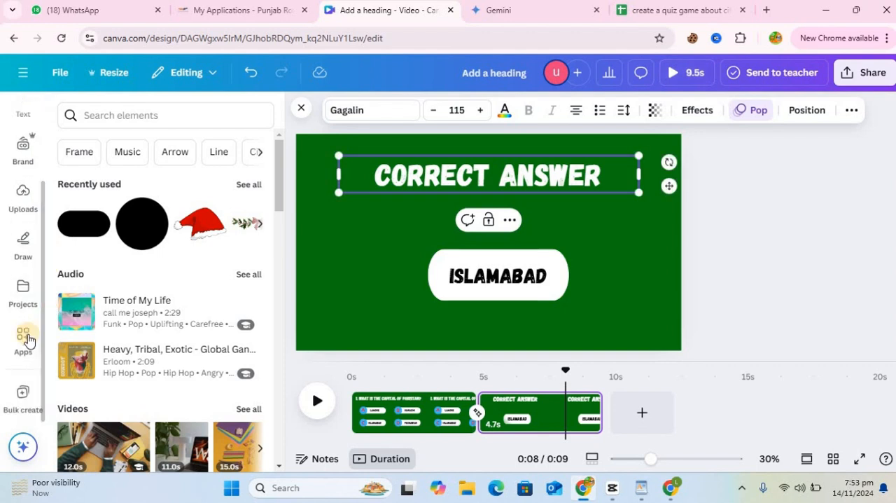
left_click(27, 340)
left_click(117, 119)
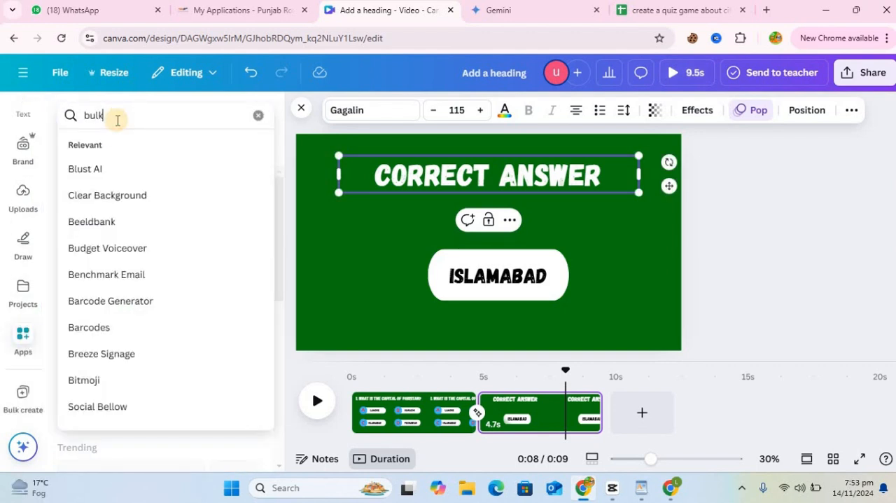
key("Return")
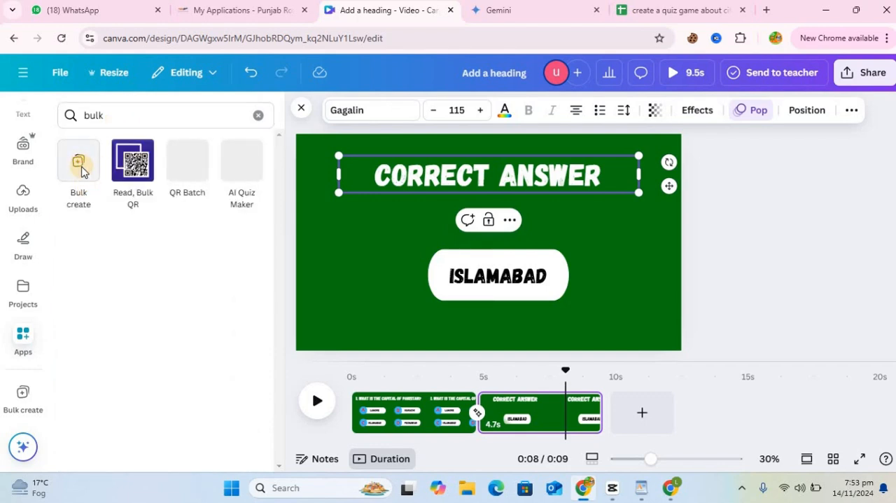
left_click(81, 171)
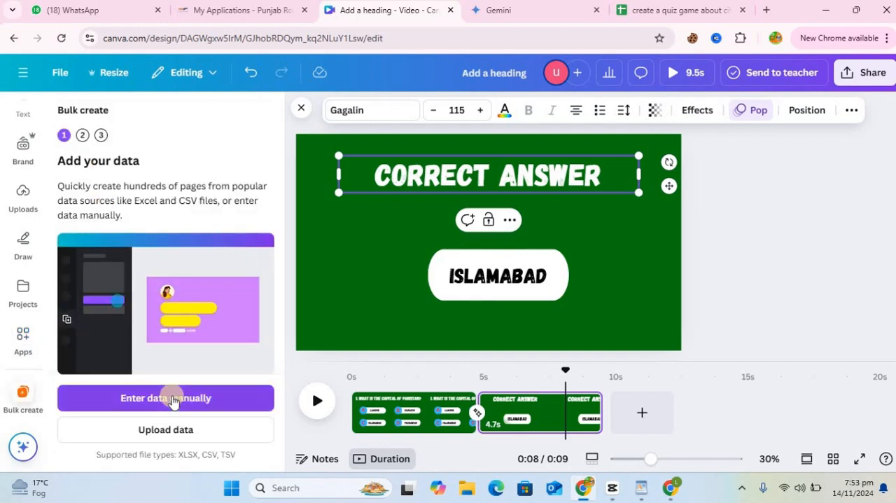
left_click(173, 399)
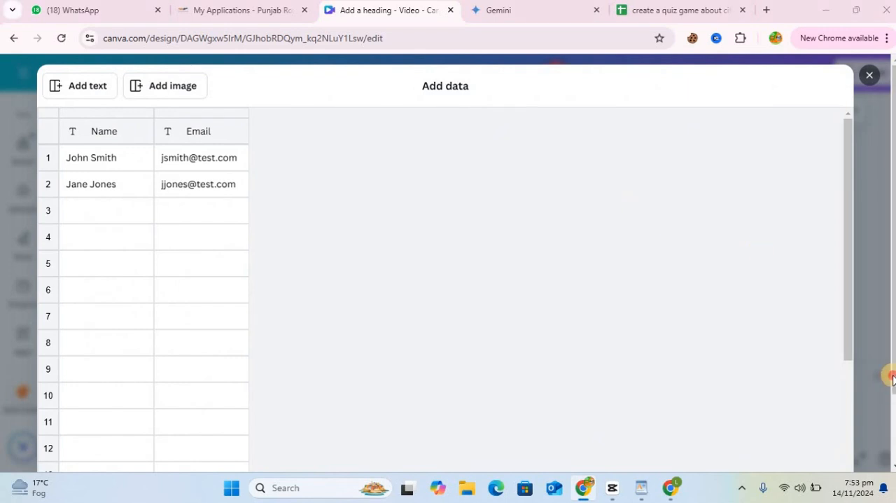
Step: Clear the sample data from the bulk data table and switch to the quiz spreadsheet in Google Sheets
scroll(888, 455, "down", 1)
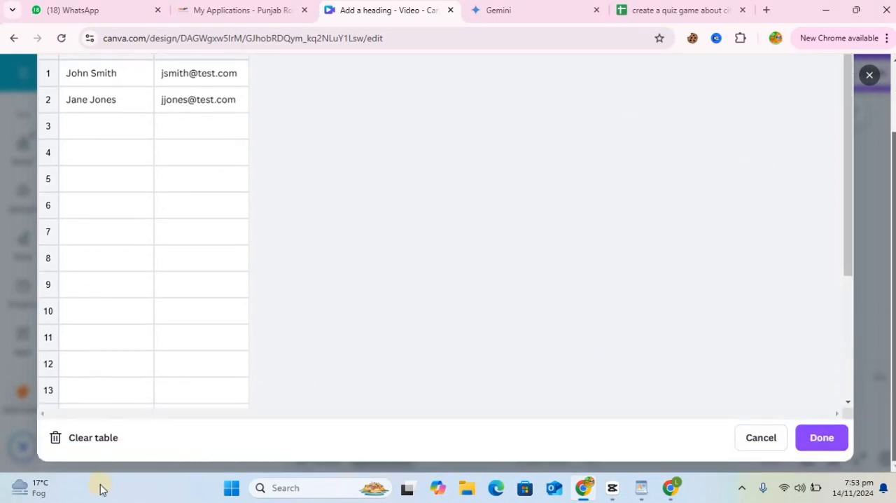
left_click(95, 442)
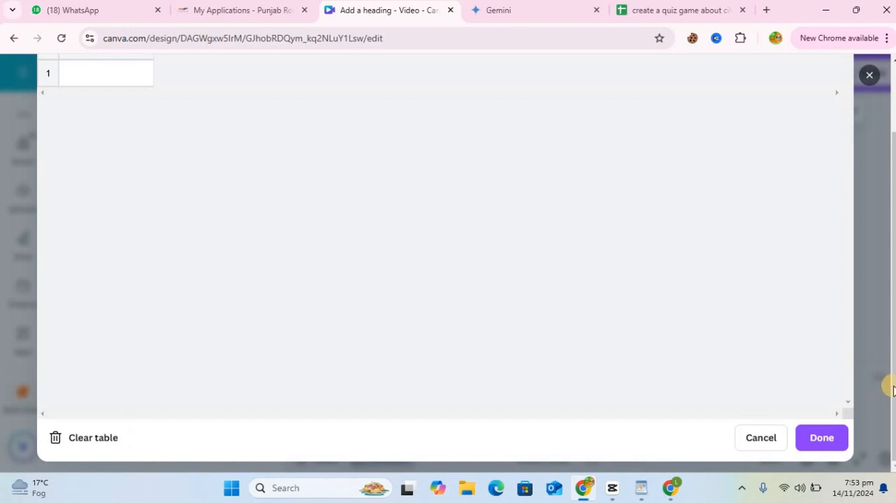
scroll(884, 262, "up", 1)
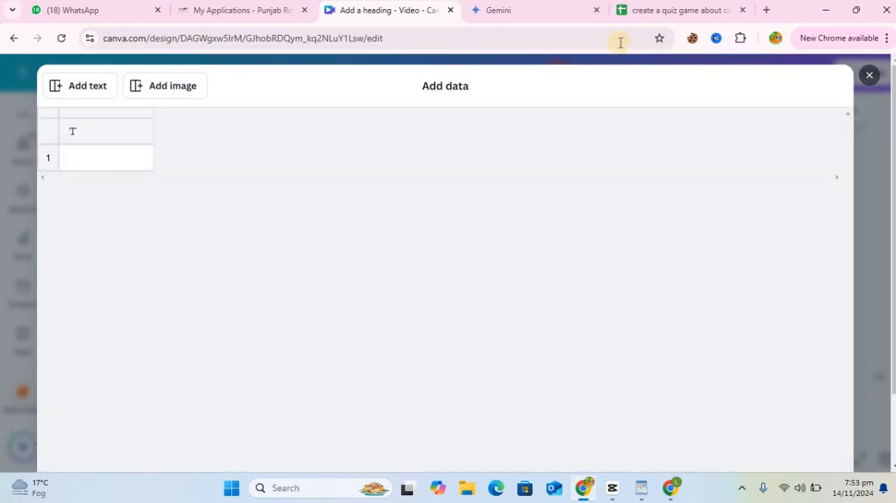
left_click(651, 11)
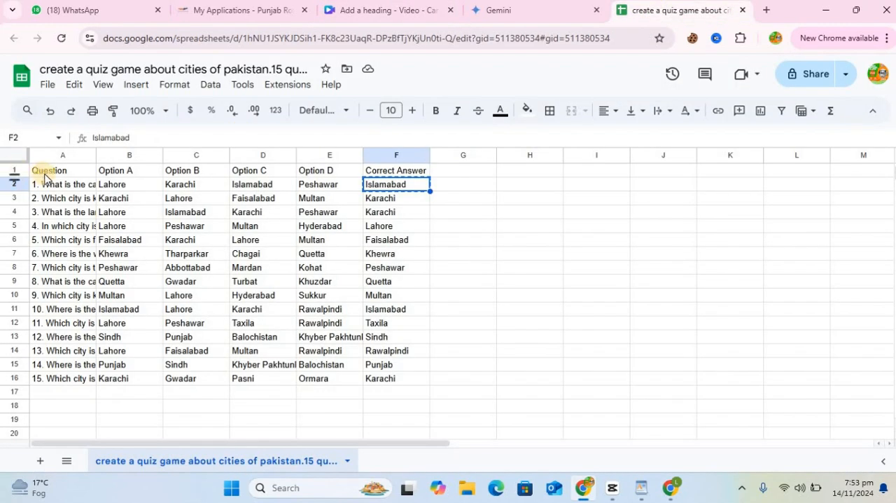
left_click(54, 174)
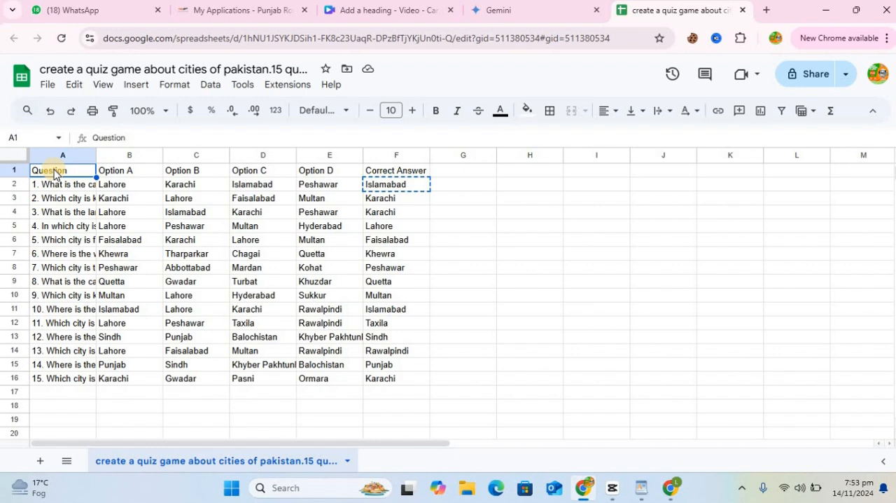
key("ctrl+Down")
key("ctrl+Down")
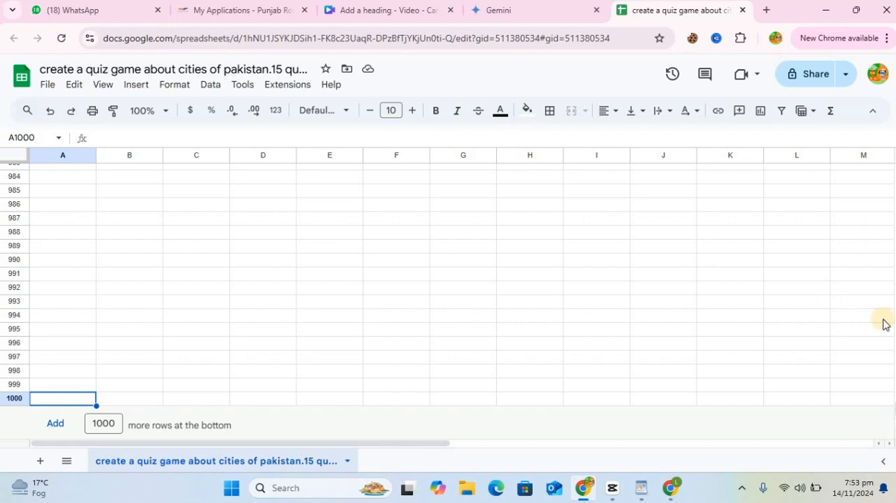
left_click_drag(895, 408, 895, 170)
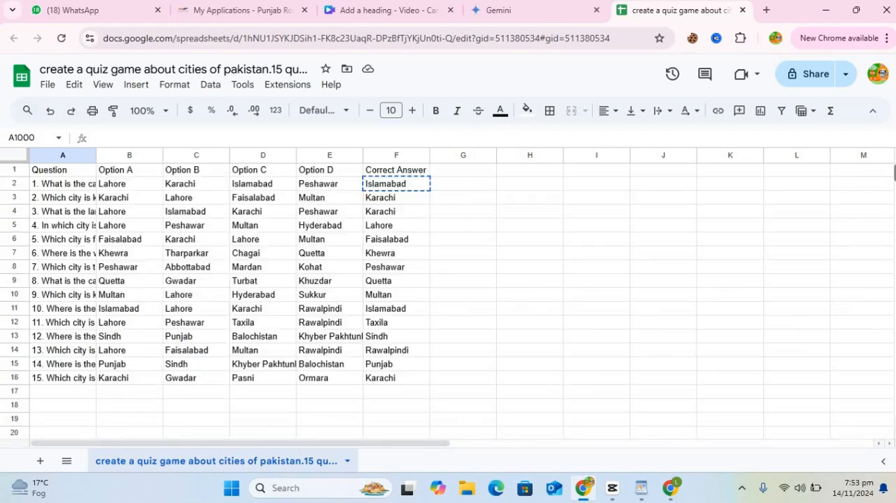
Step: Copy the whole quiz table A1:F16, headers included, and switch back to the Canva design
left_click_drag(81, 177, 387, 377)
key("ctrl+c")
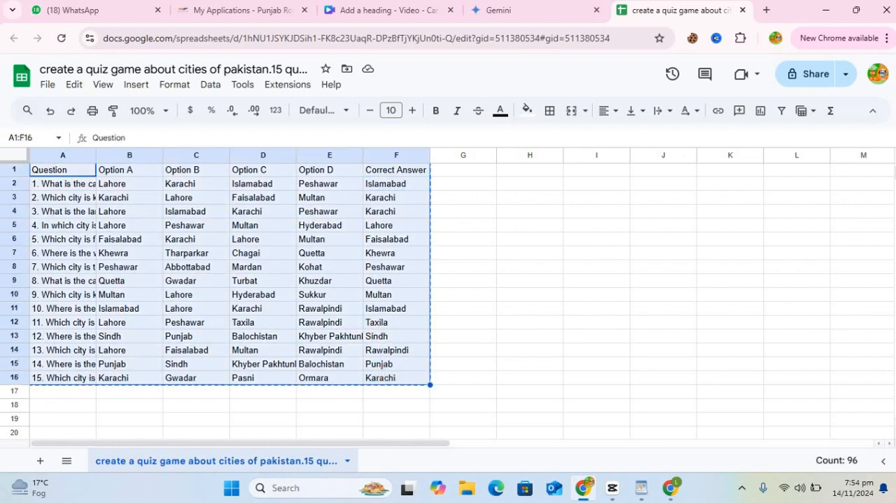
left_click(382, 10)
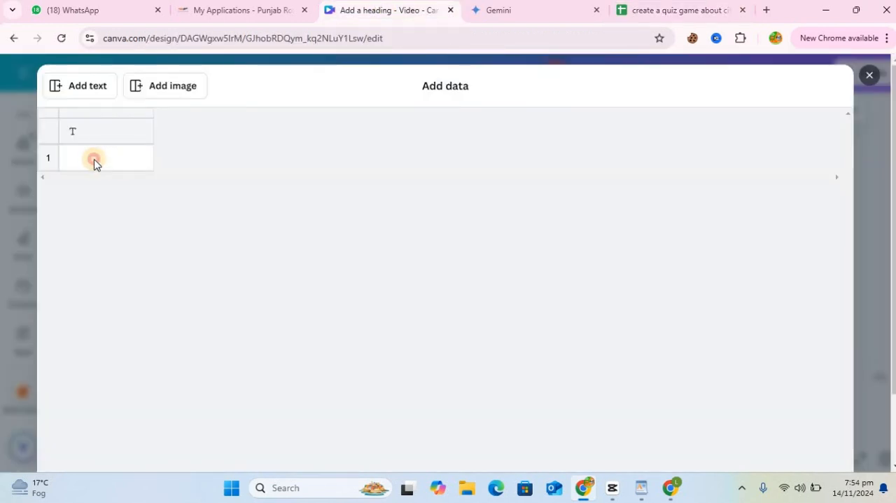
Step: Paste the copied quiz table into the bulk data table starting at its header cell, and save the data
left_click(94, 159)
left_click(84, 136)
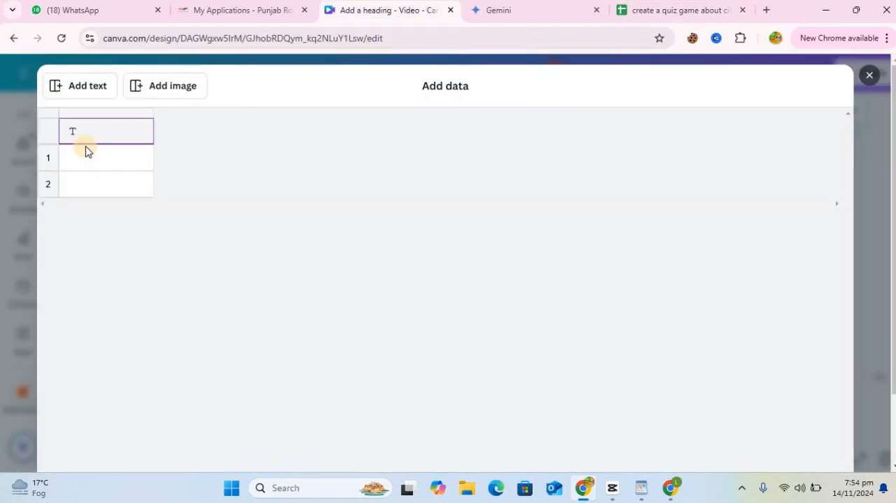
left_click(91, 129)
left_click(105, 130)
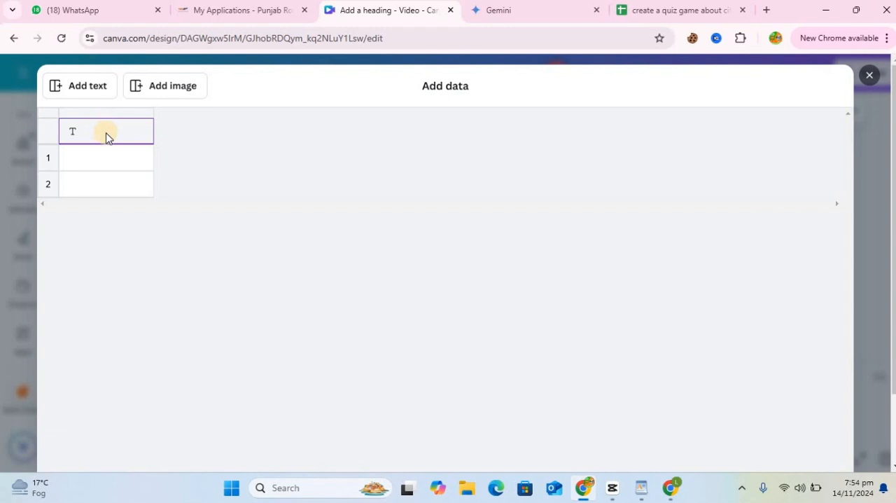
key("ctrl+v")
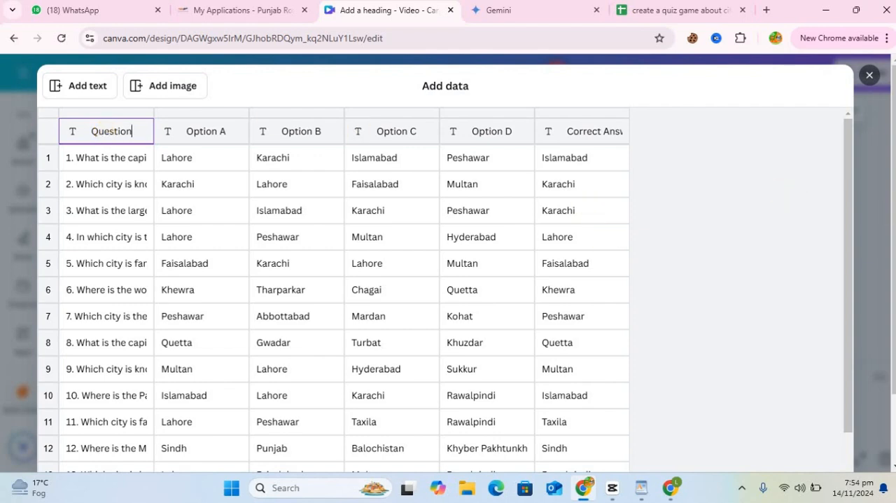
scroll(824, 437, "down", 2)
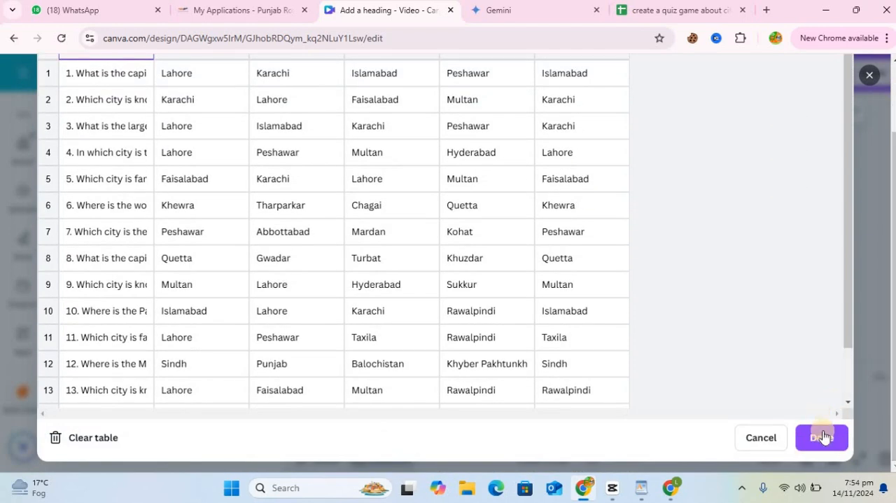
left_click(823, 439)
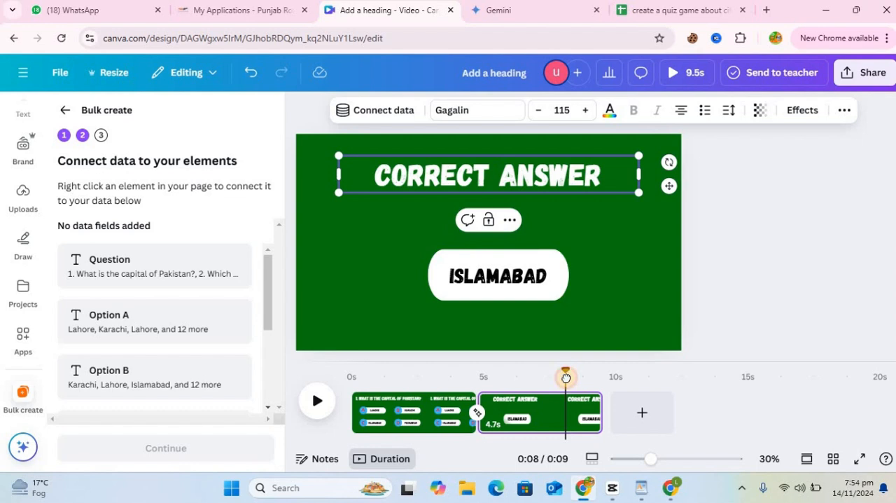
Step: Go back to the question page and connect its question heading to the Question data field
left_click_drag(566, 377, 382, 382)
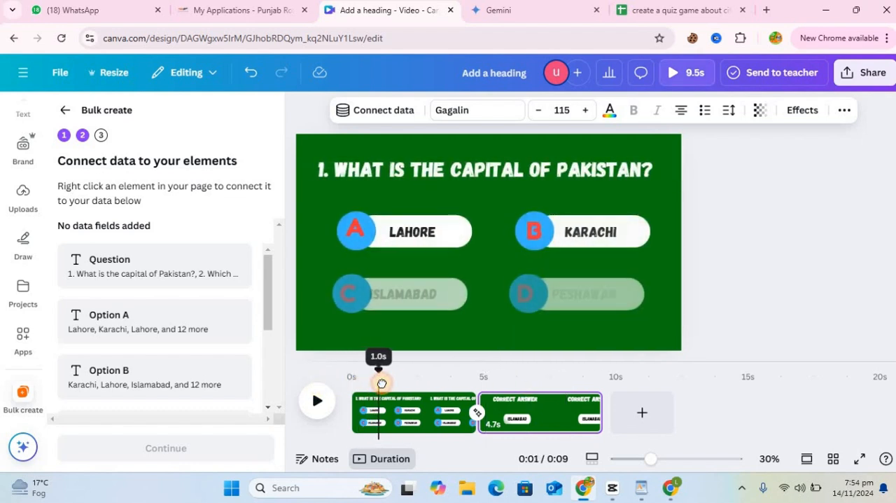
left_click(474, 171)
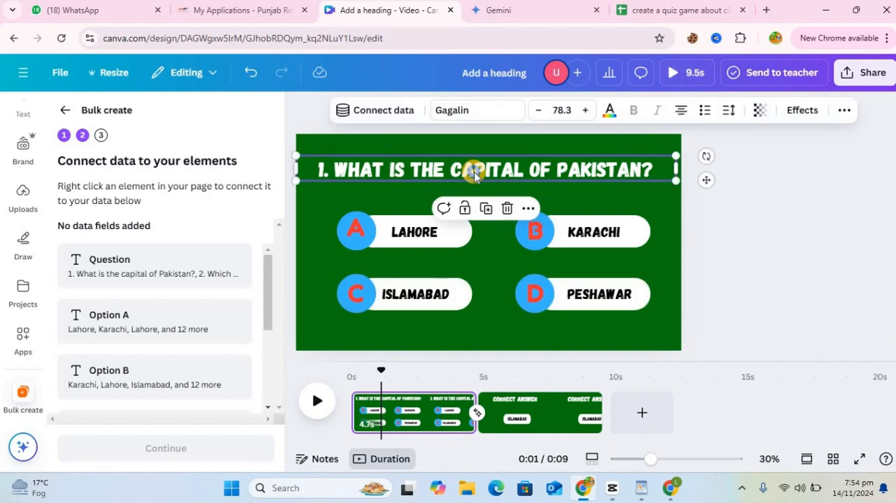
right_click(474, 175)
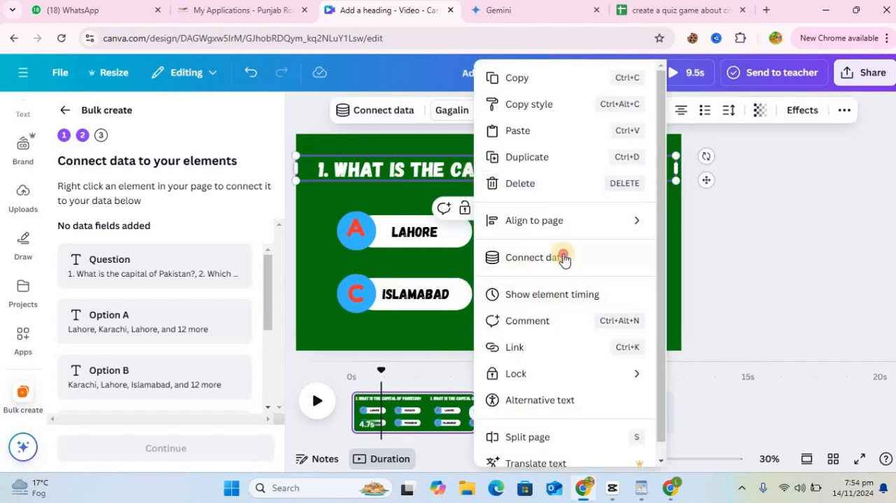
left_click(564, 257)
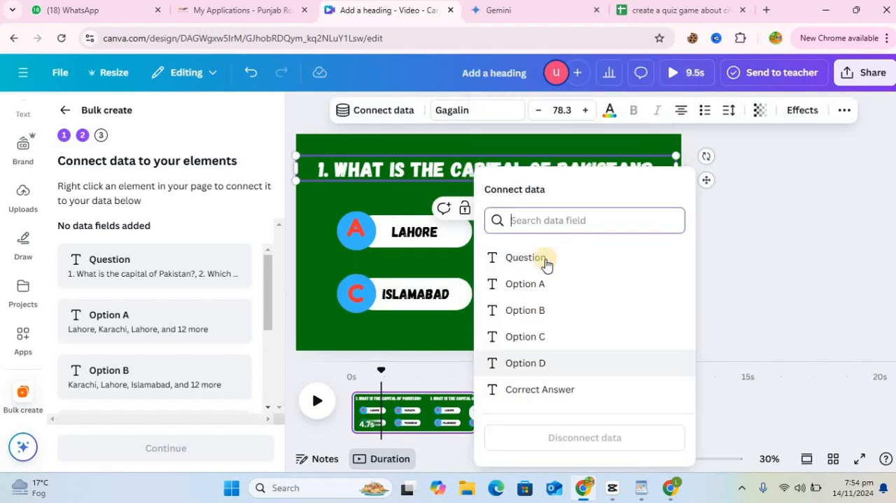
left_click(533, 263)
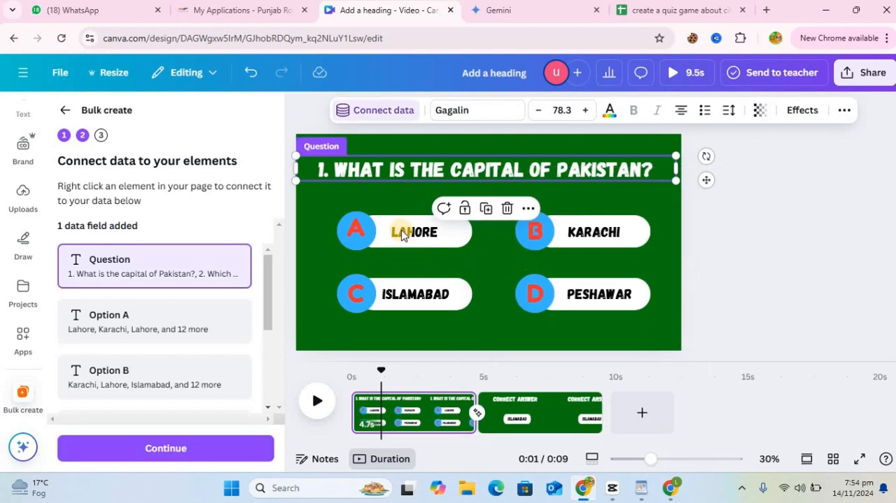
Step: Connect the LAHORE text to the Option A data field and the KARACHI text to Option B
right_click(411, 227)
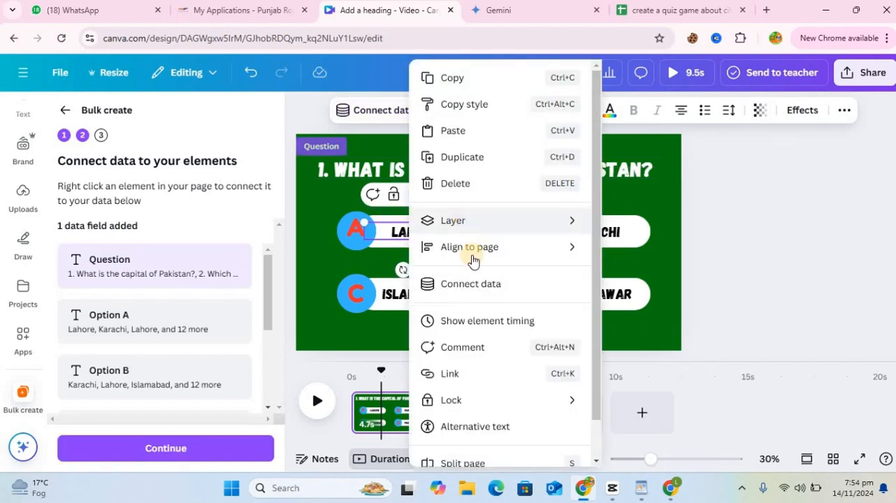
left_click(479, 298)
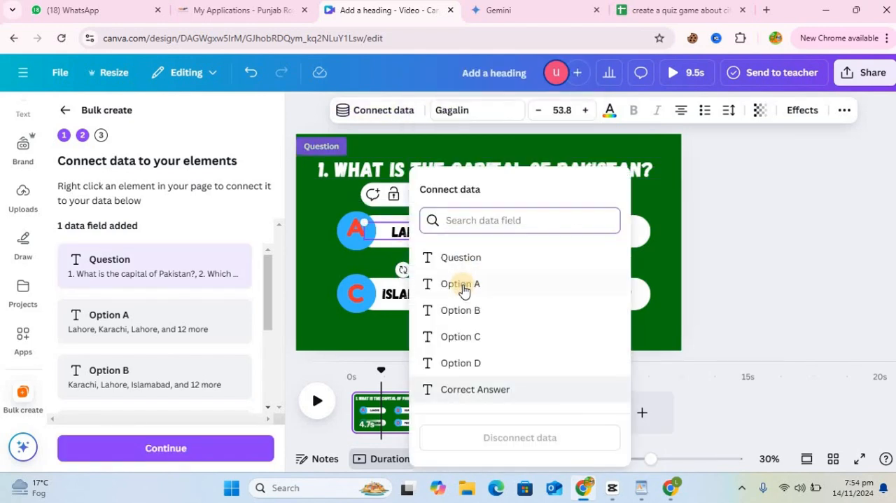
left_click(463, 284)
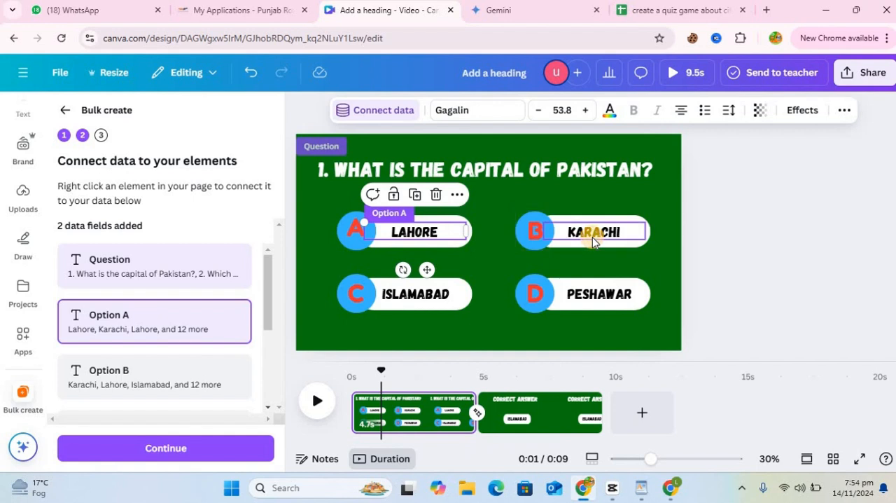
right_click(593, 237)
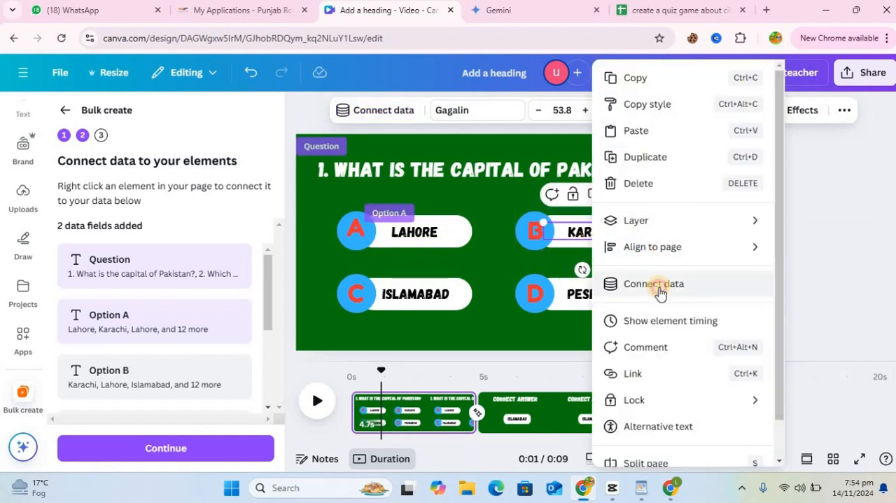
left_click(654, 283)
left_click(652, 312)
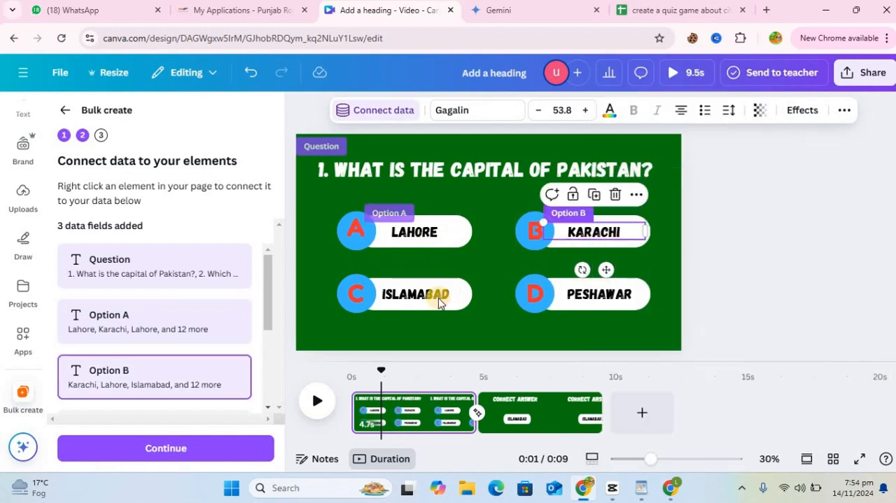
Step: Connect the ISLAMABAD text on the question page to the Option C data field and the PESHAWAR text to Option D
right_click(438, 297)
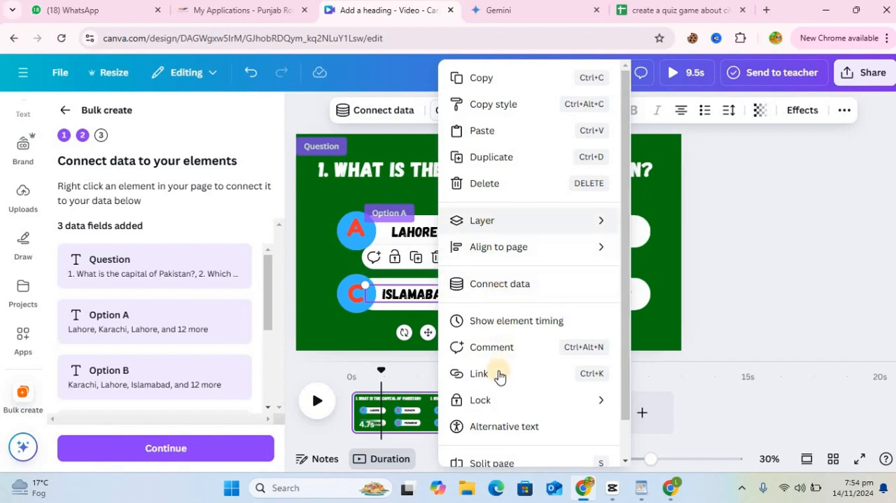
left_click(520, 282)
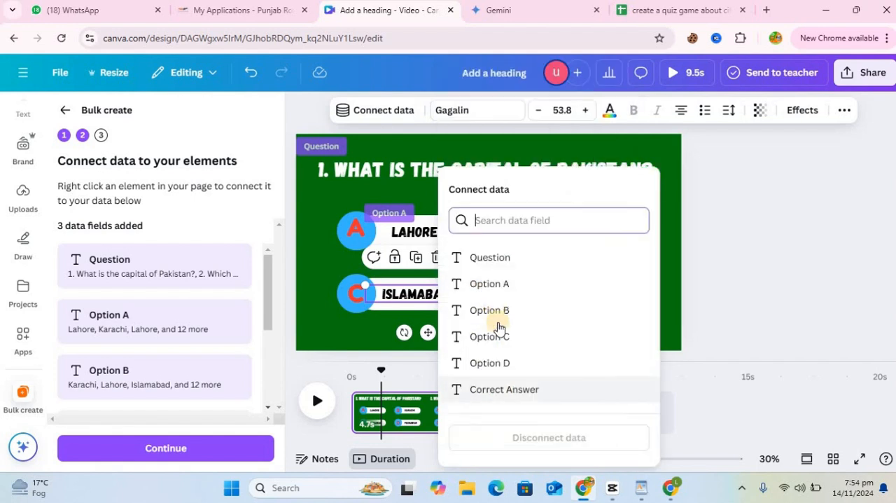
left_click(499, 347)
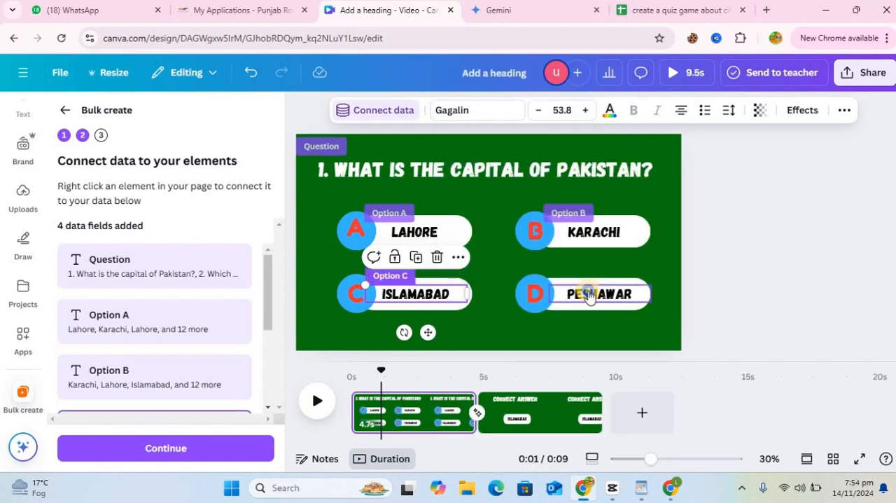
left_click(587, 290)
right_click(588, 290)
left_click(645, 291)
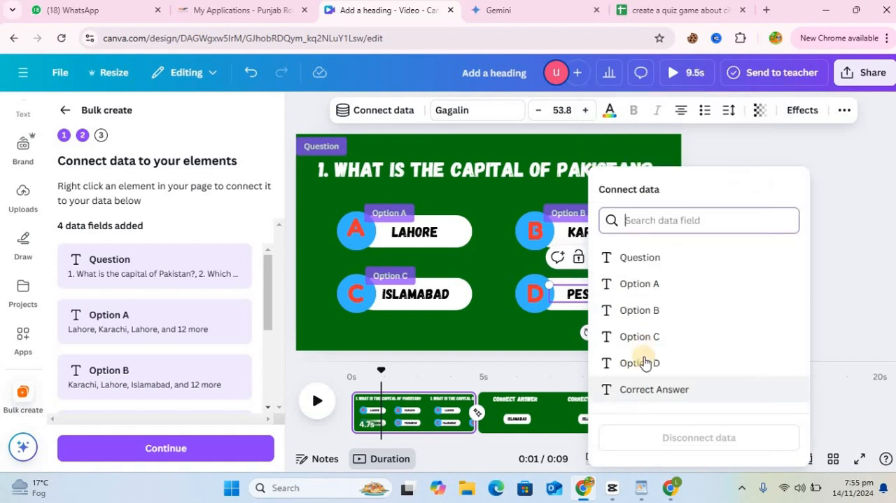
left_click(644, 367)
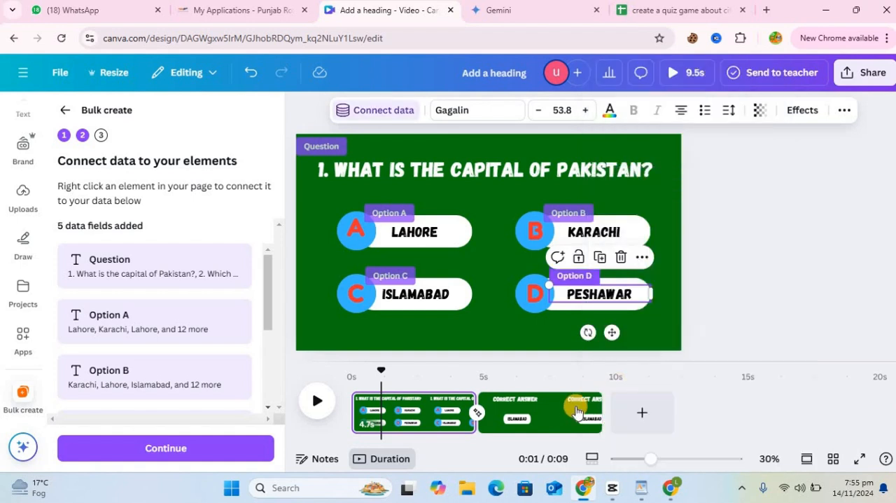
Step: Connect the ISLAMABAD text on the correct-answer page to the Correct Answer data field
left_click(547, 376)
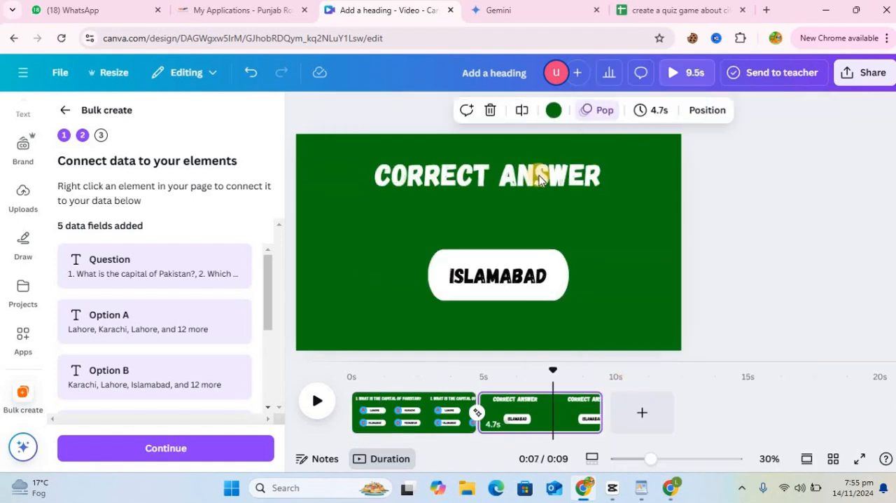
left_click(539, 181)
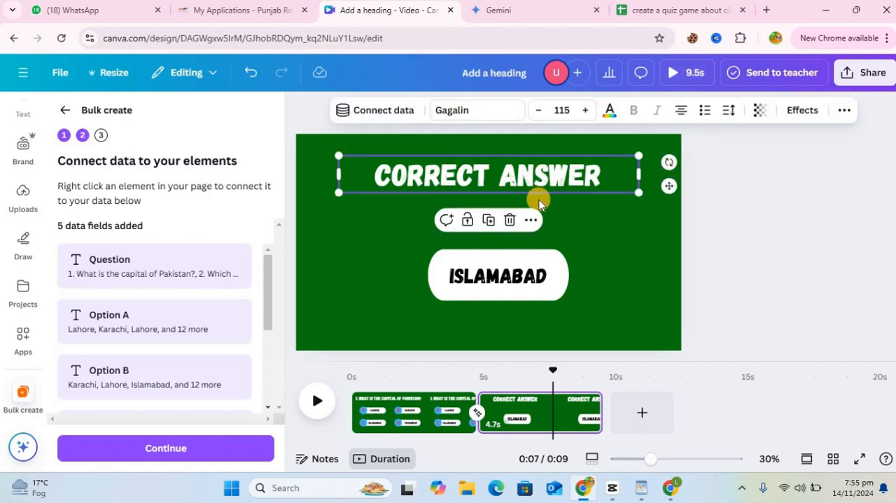
left_click(508, 280)
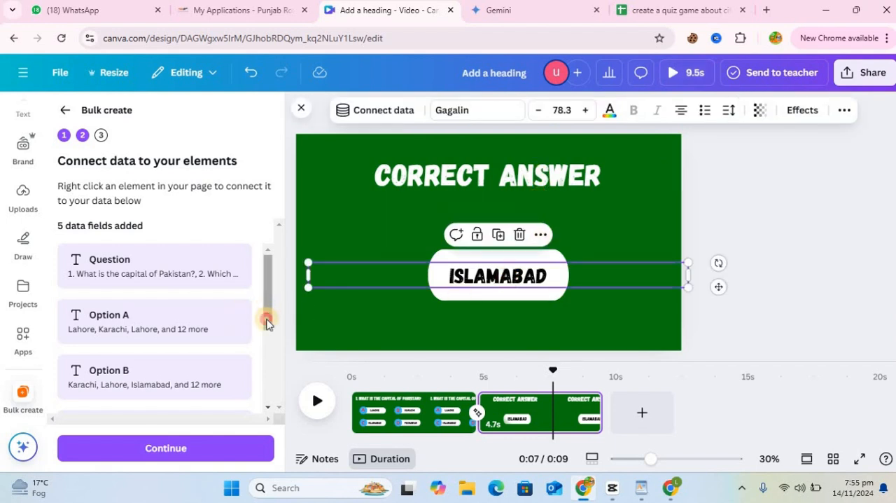
left_click_drag(266, 322, 266, 403)
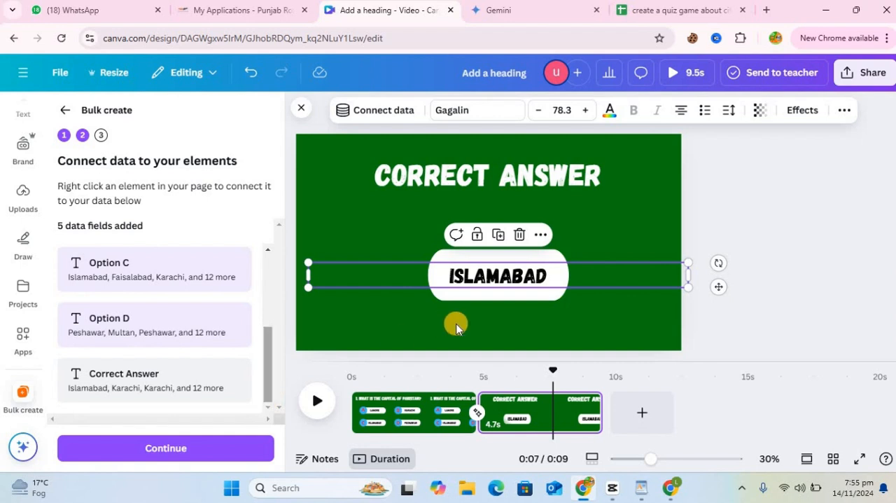
right_click(533, 271)
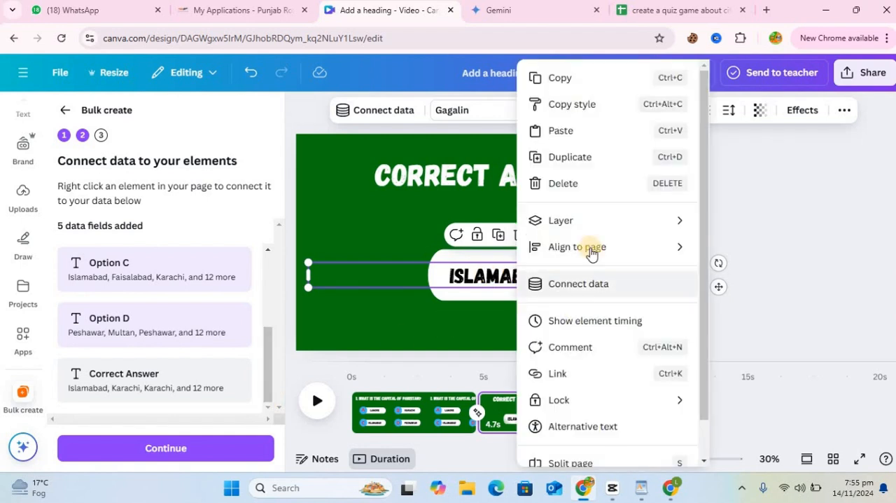
left_click(594, 282)
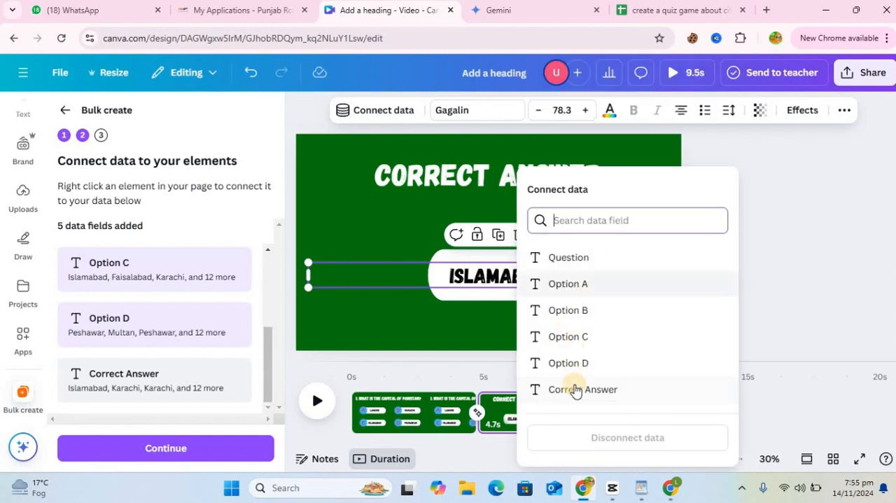
left_click(574, 389)
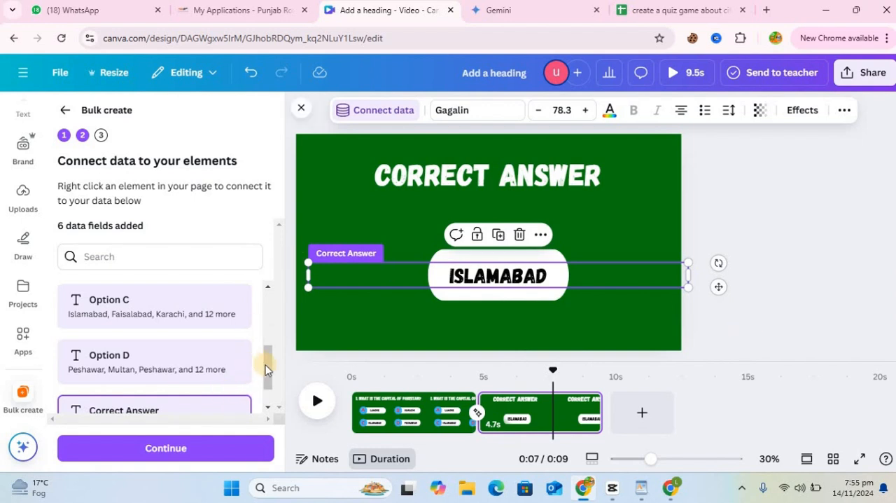
Step: Continue to applying the data and generate 15 designs with all quiz rows selected
left_click(268, 410)
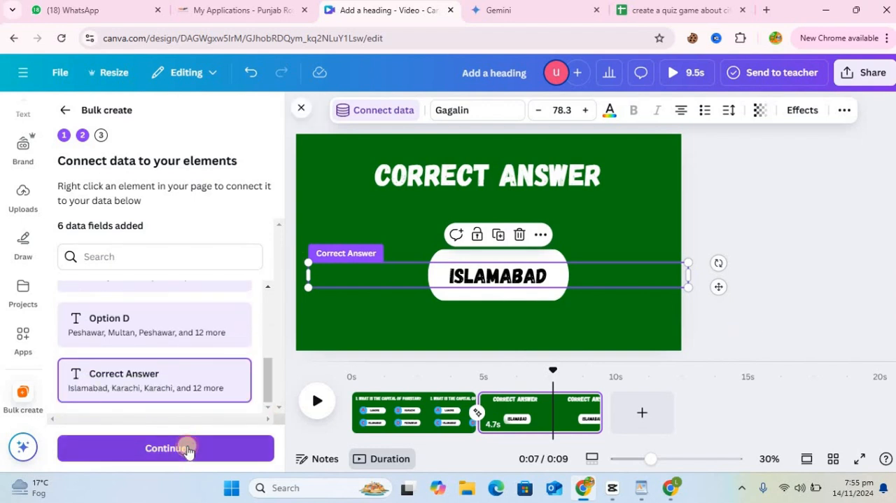
left_click(188, 449)
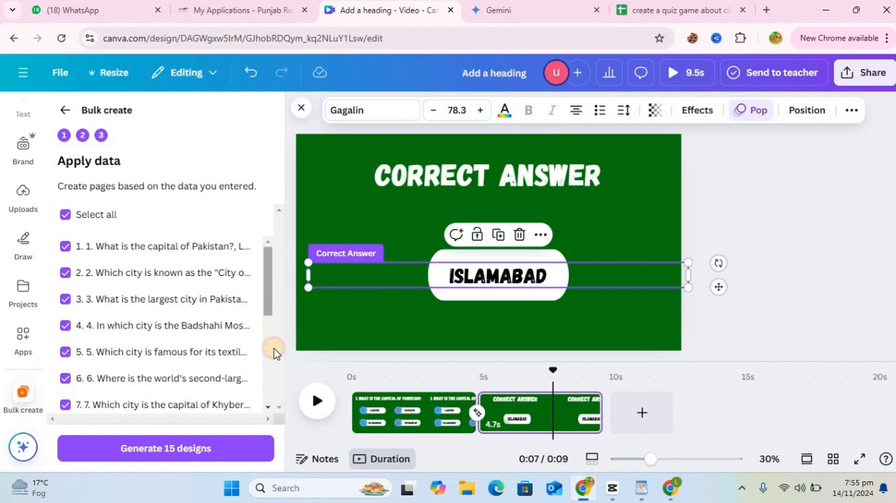
scroll(273, 352, "down", 5)
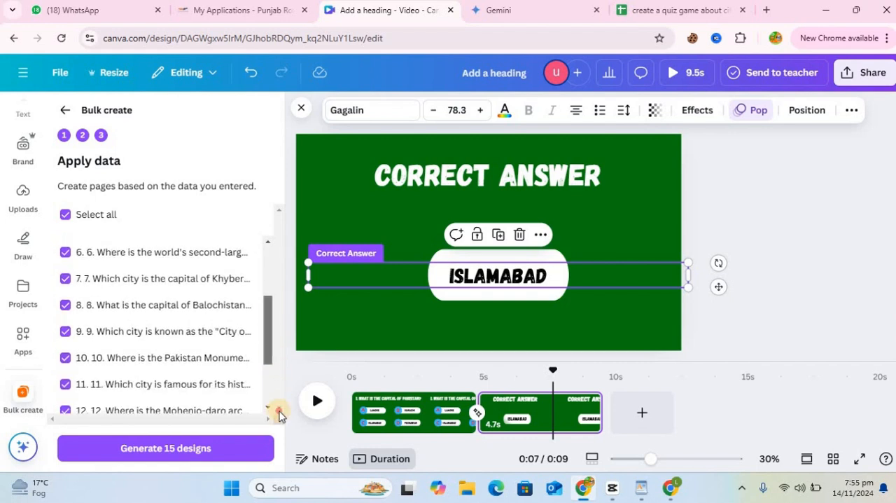
left_click(173, 457)
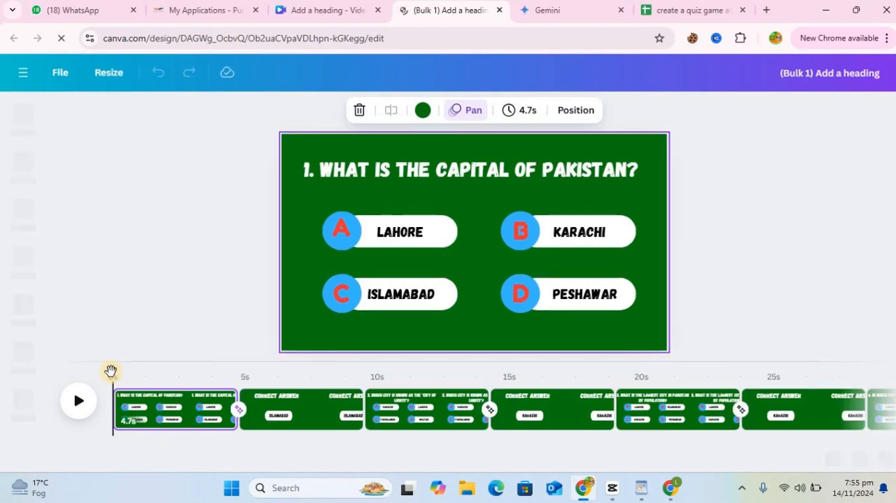
Step: Skim through the generated quiz pages on the timeline and download all 30 pages as a 1080p MP4 video
left_click_drag(110, 371, 893, 404)
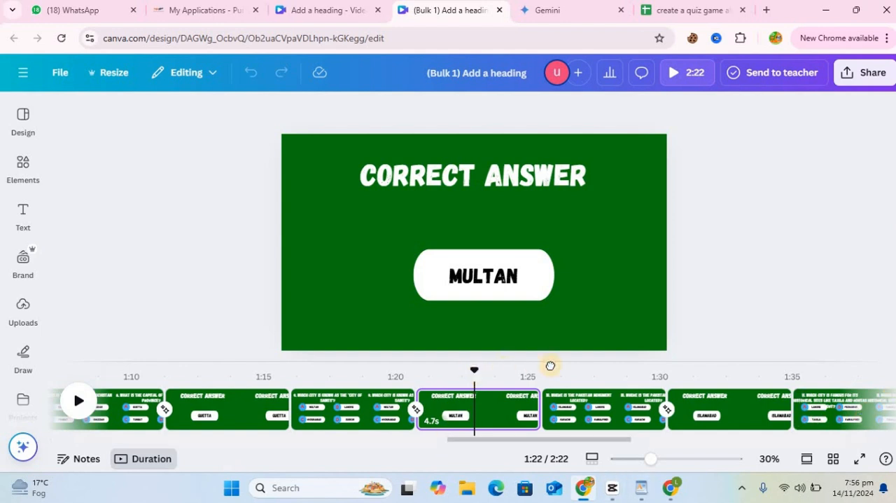
left_click_drag(551, 365, 585, 373)
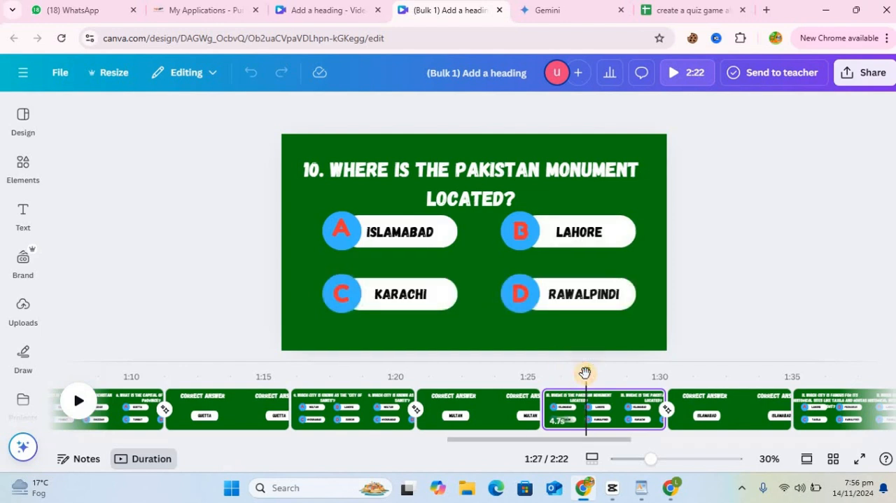
left_click(871, 73)
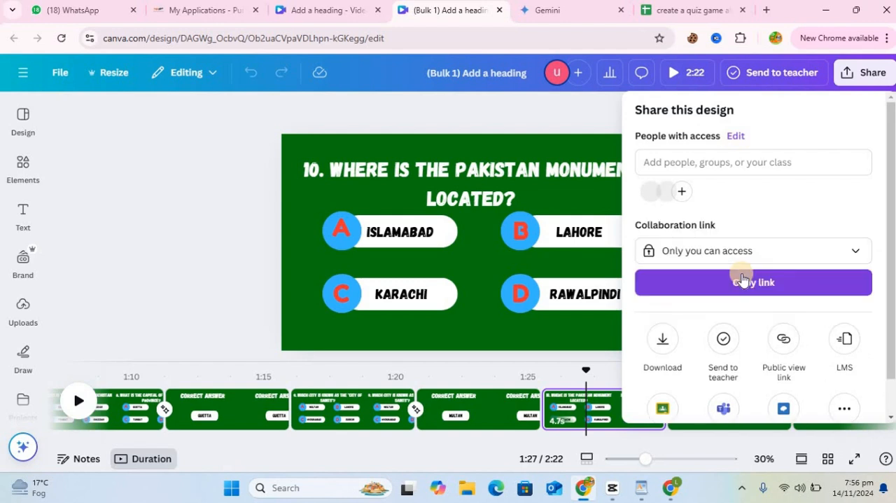
left_click(663, 343)
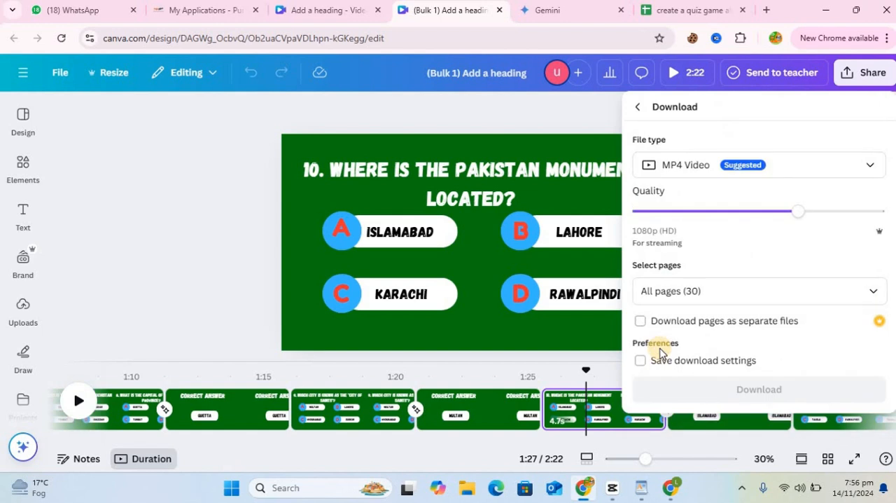
left_click(758, 396)
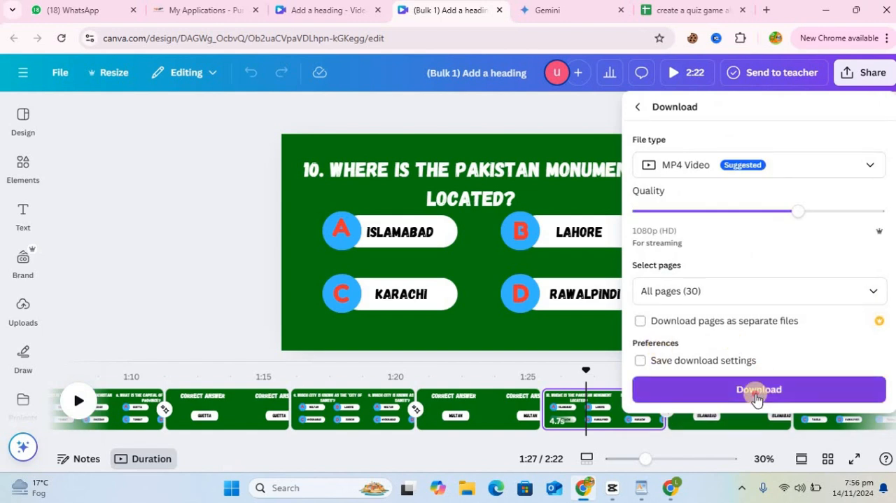